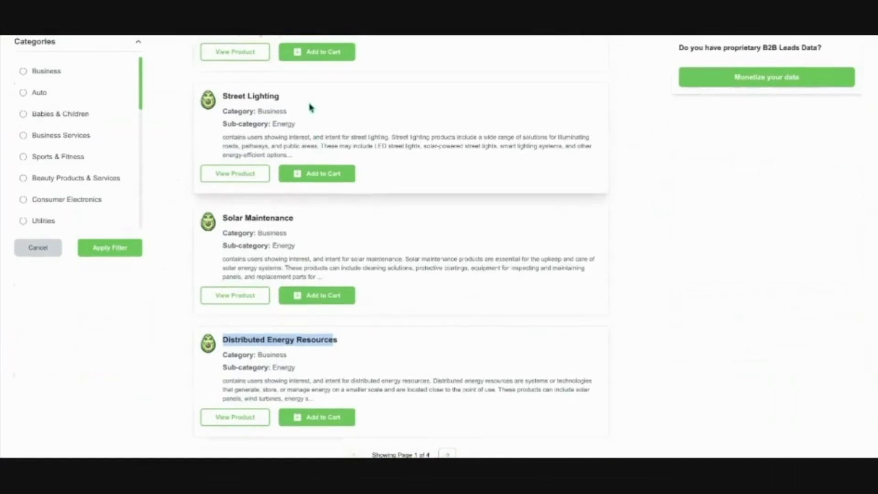
- Review the solar and energy intent products in the Sales Platforms listing, from Distributed Energy Resources back to Solarwinds
scroll(307, 151, up, 2)
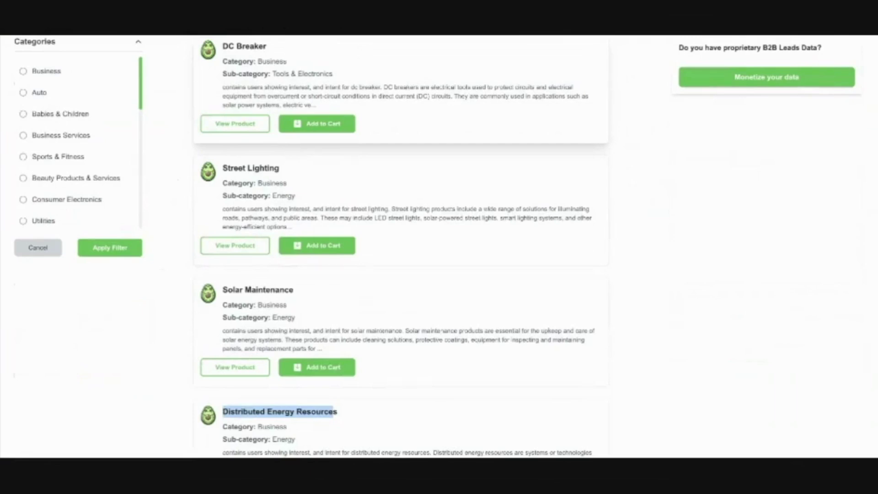
scroll(268, 368, down, 1)
scroll(268, 368, up, 2)
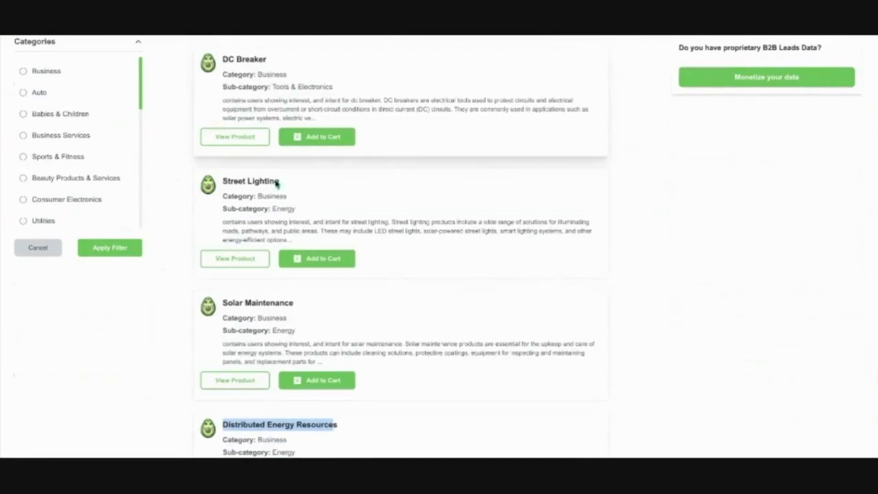
scroll(276, 183, down, 7)
scroll(425, 186, up, 14)
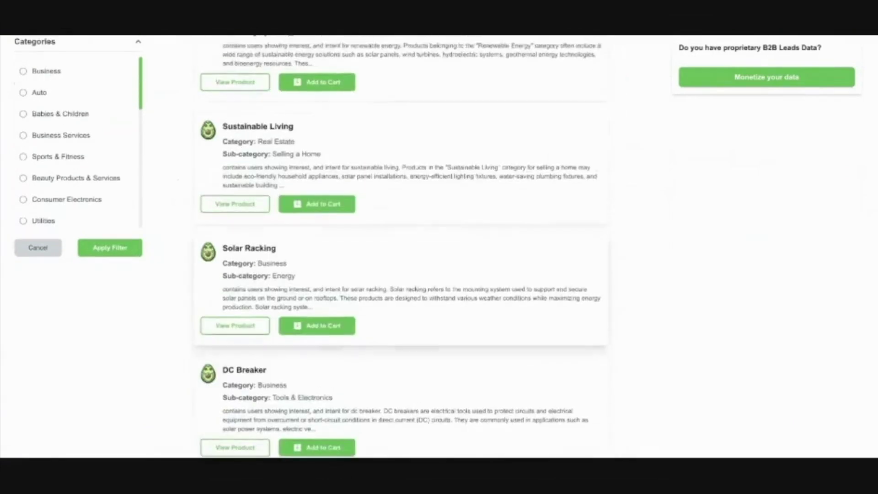
scroll(368, 181, down, 4)
scroll(368, 181, up, 10)
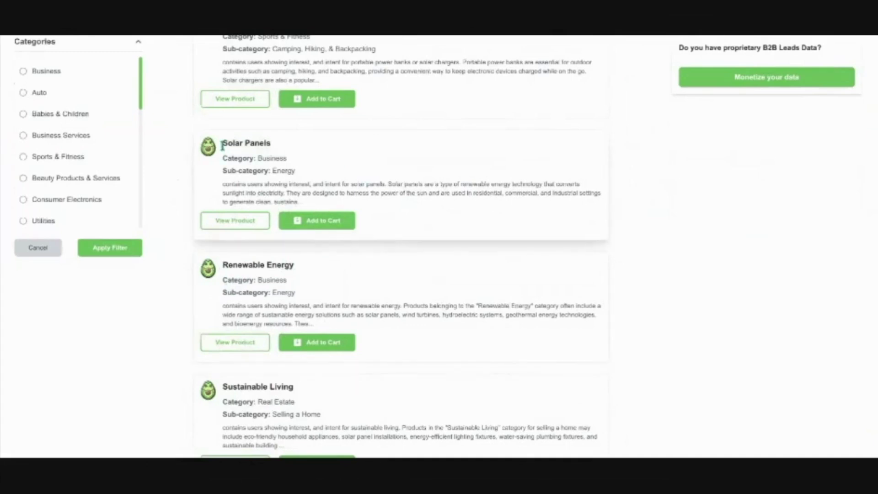
drag(221, 143, 326, 302)
click(325, 301)
scroll(326, 300, up, 4)
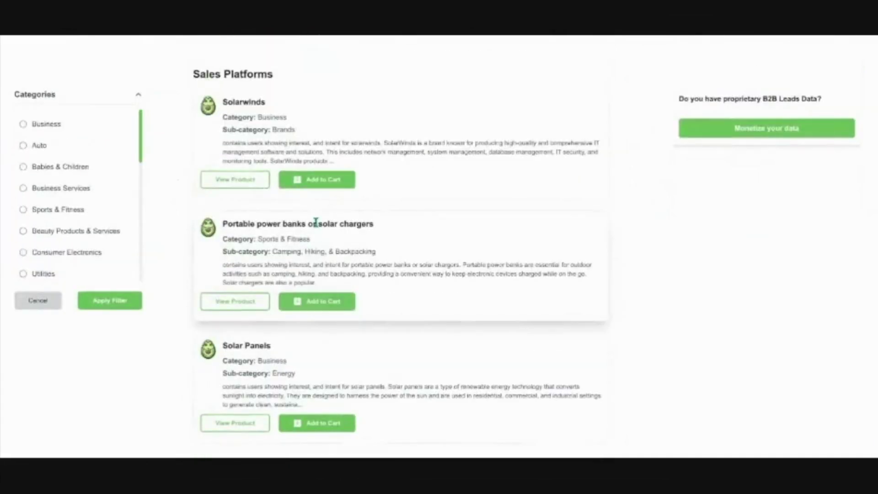
- Go through the Sales Platforms product listing to its end and advance to page 2
scroll(251, 256, down, 3)
scroll(252, 292, down, 10)
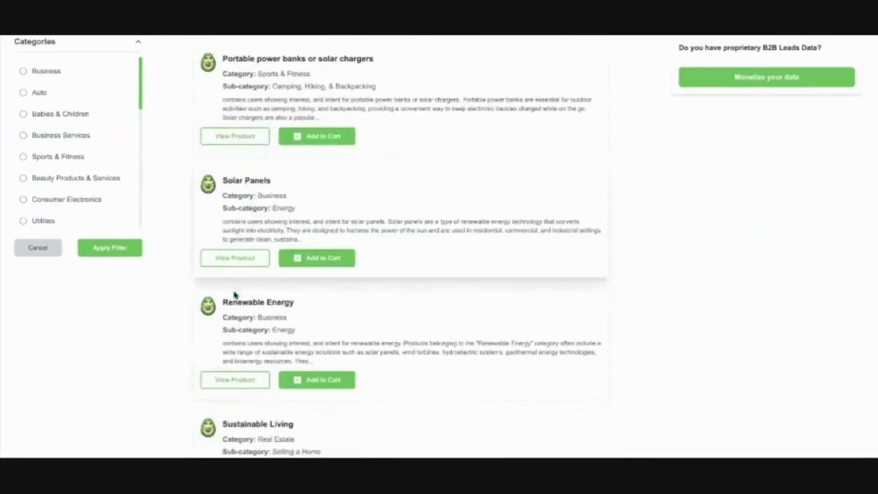
scroll(231, 329, down, 3)
scroll(231, 328, down, 2)
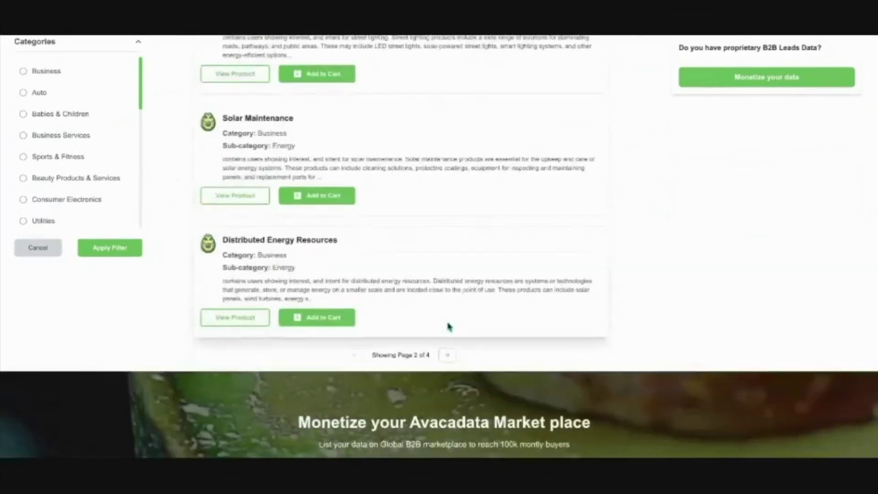
scroll(404, 220, up, 15)
scroll(404, 220, up, 8)
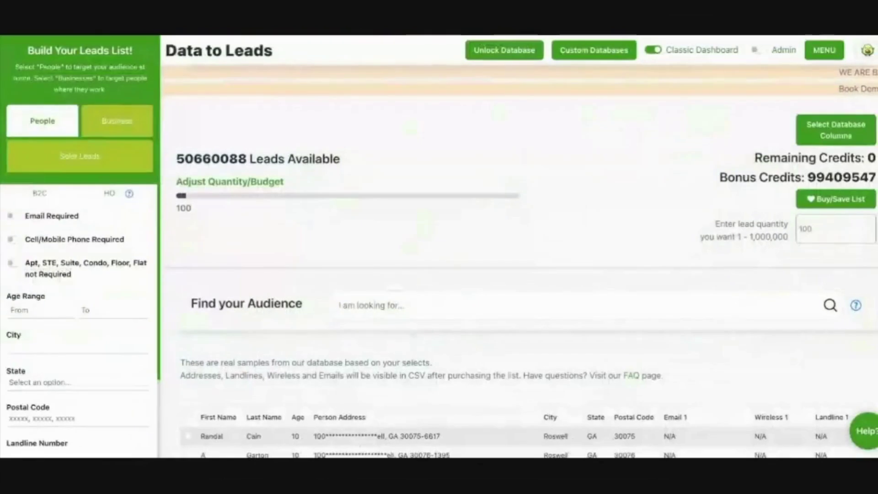
- Open the custom databases in the Data to Leads dashboard and access the search for database tabs
click(582, 52)
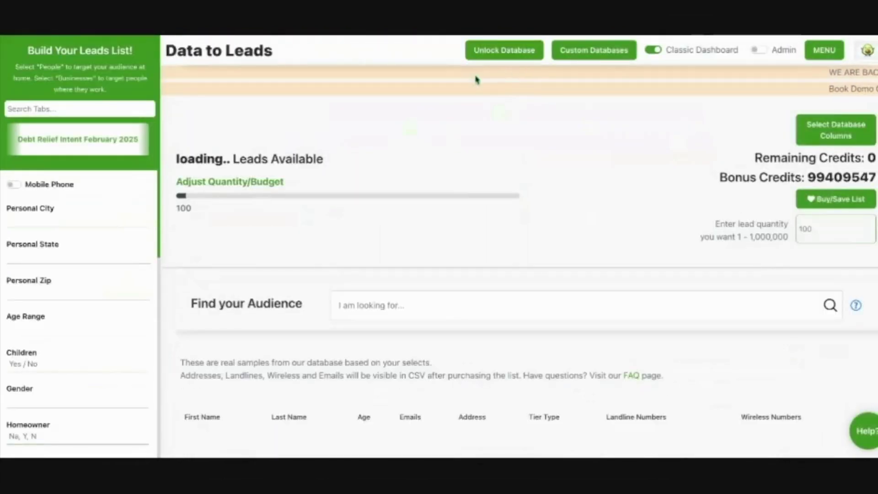
click(89, 110)
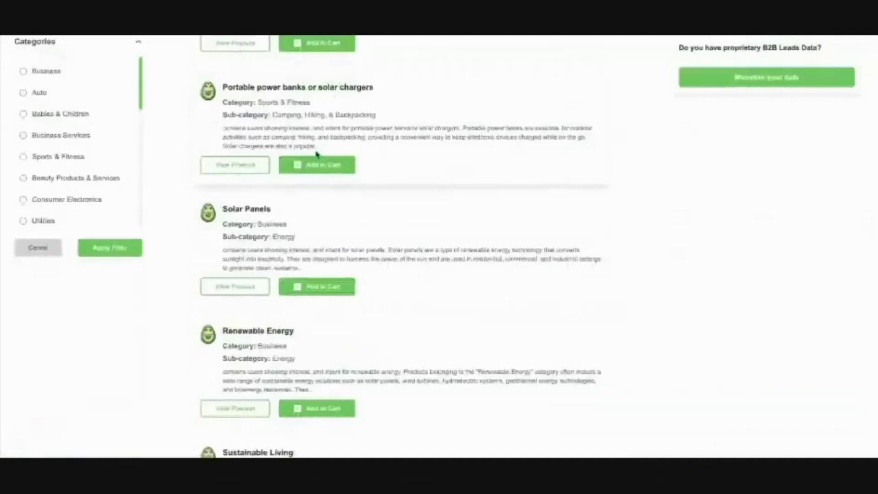
scroll(310, 231, up, 2)
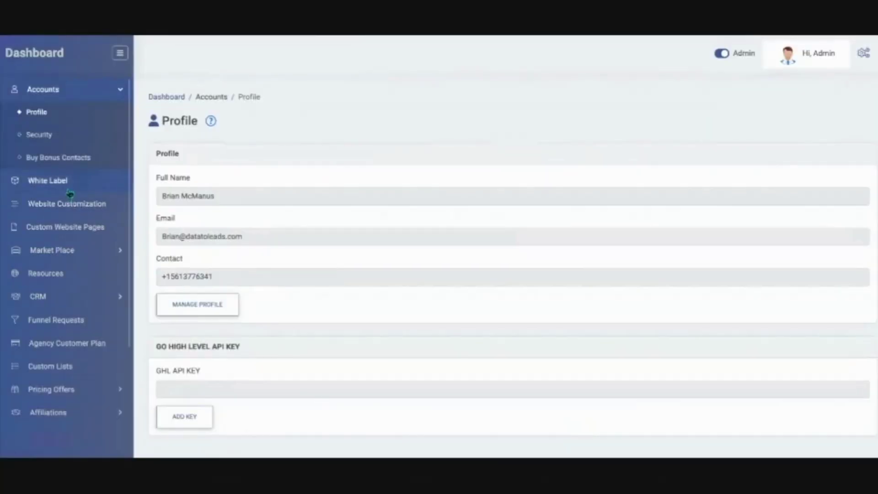
- Open the White Label settings in the admin dashboard
click(69, 194)
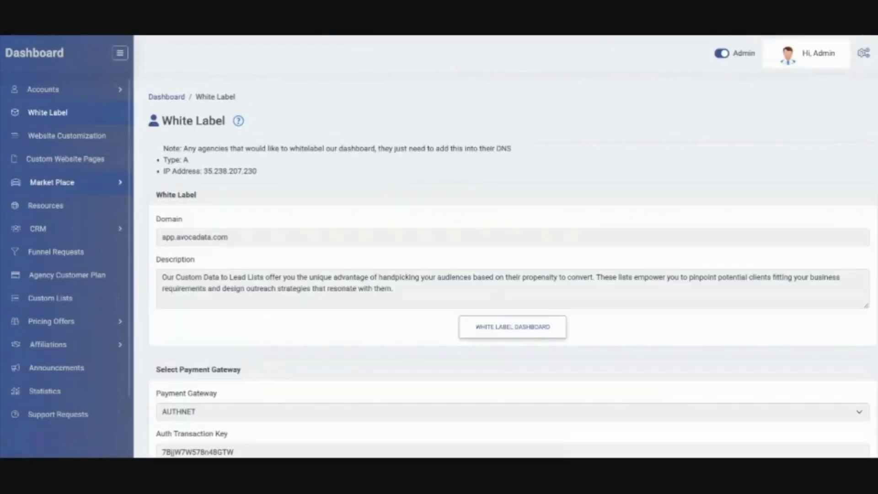
scroll(77, 162, down, 1)
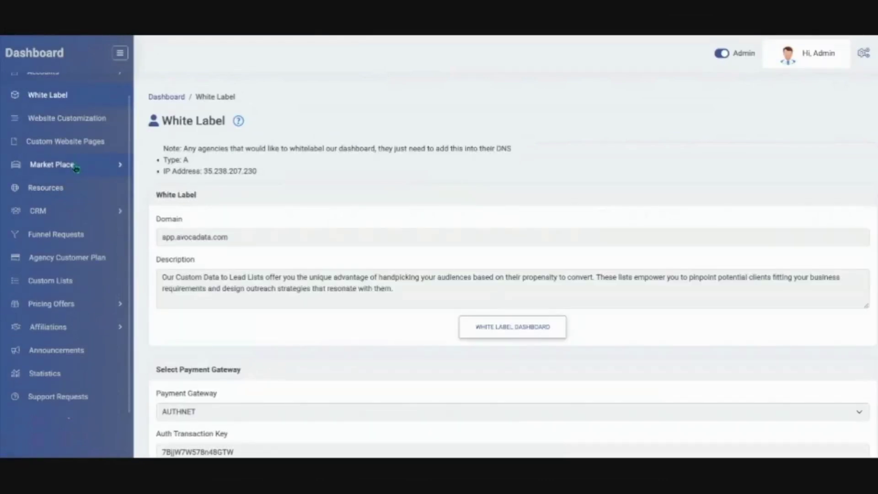
- Open the marketplace's purchased databases and look through the folders and the individual intent lead databases
click(111, 166)
click(74, 232)
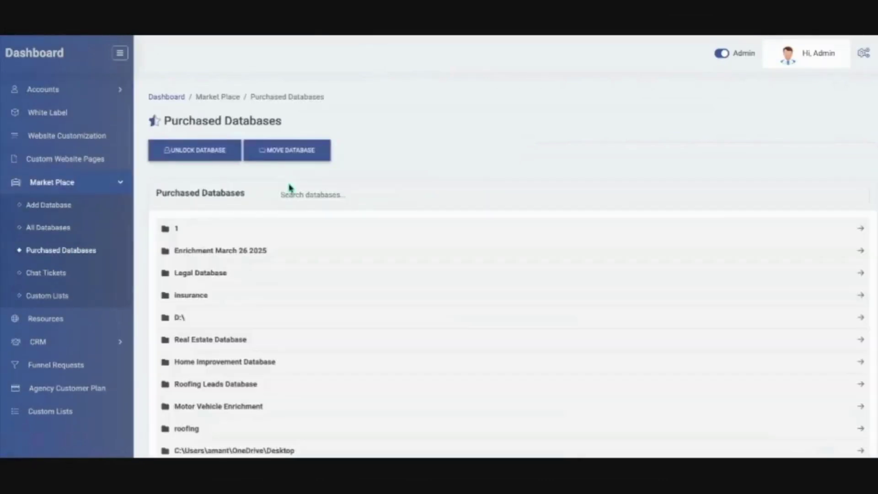
scroll(290, 190, down, 3)
scroll(290, 188, down, 4)
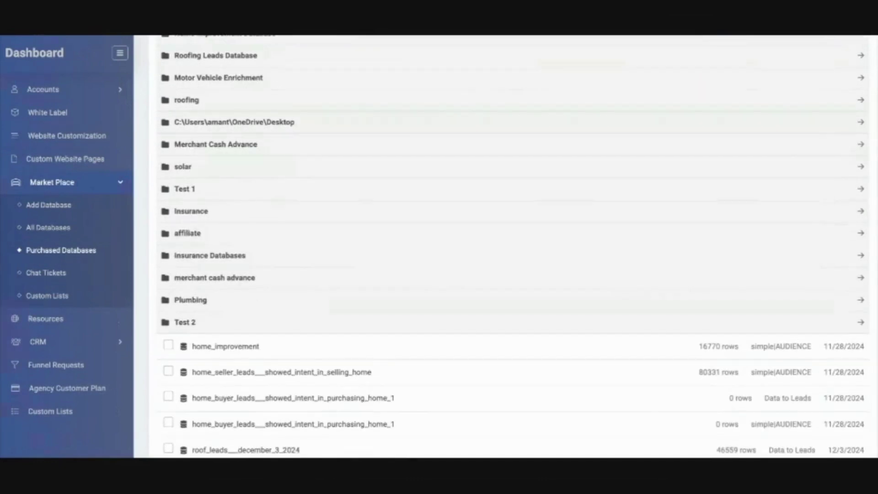
scroll(512, 247, down, 4)
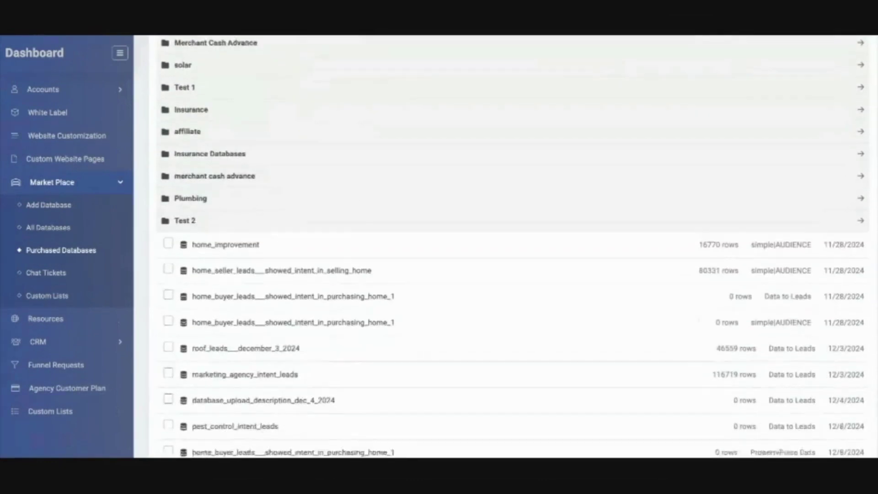
scroll(512, 247, down, 3)
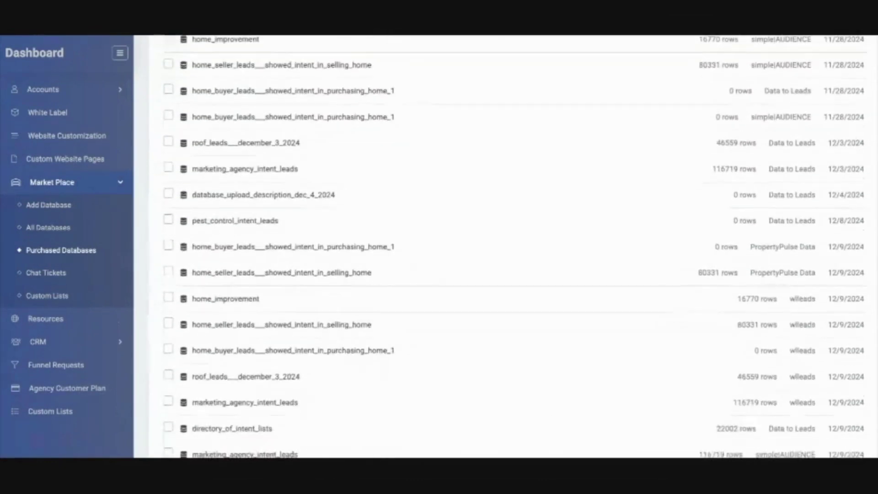
scroll(515, 247, down, 4)
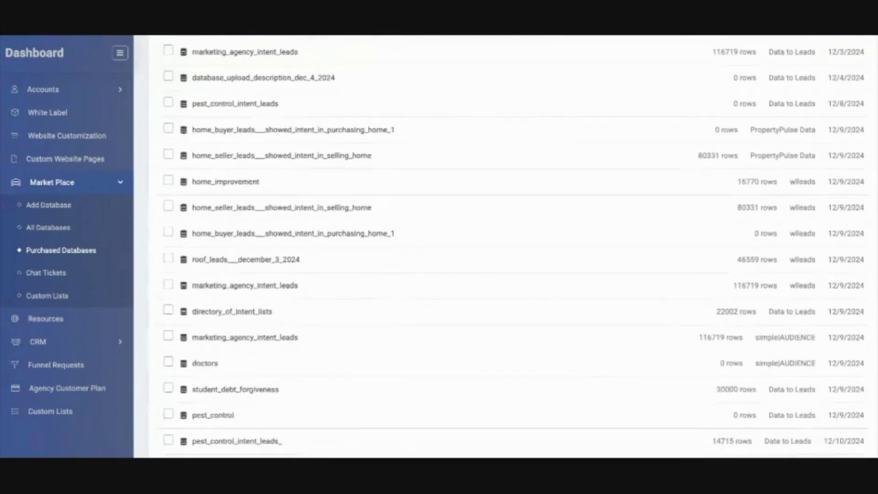
scroll(281, 216, down, 1)
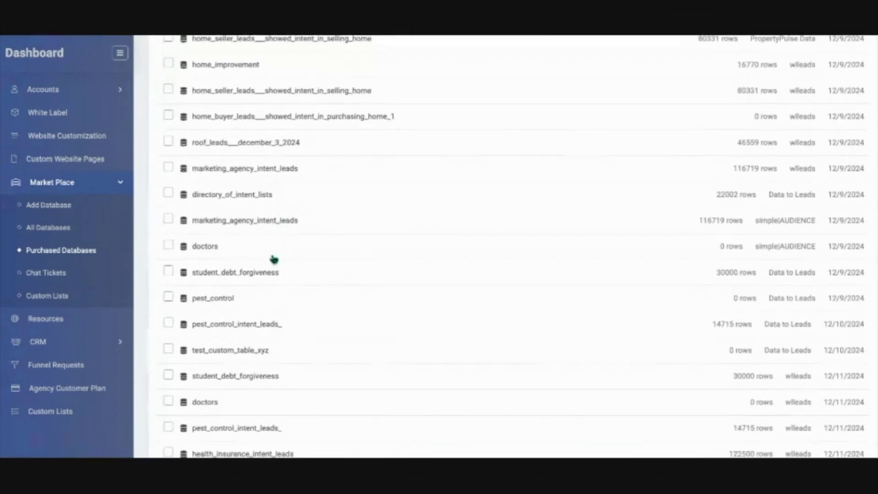
scroll(269, 273, down, 1)
scroll(270, 273, down, 1)
scroll(270, 270, down, 1)
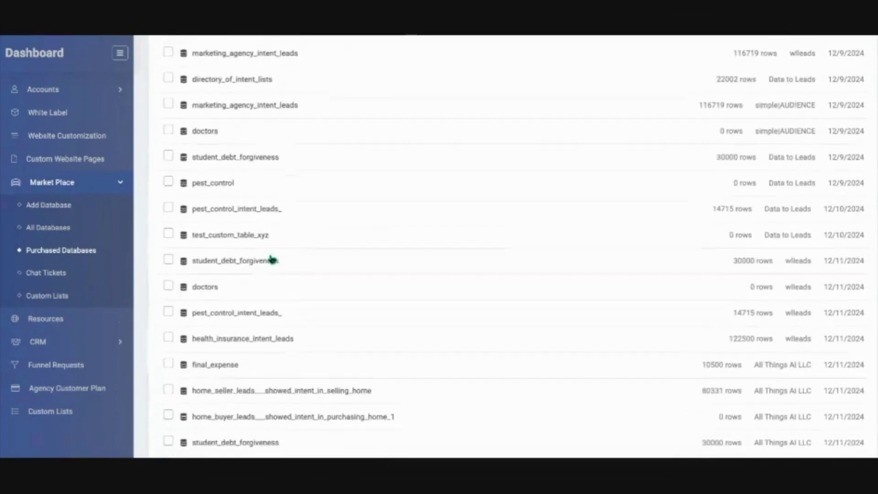
scroll(266, 364, down, 3)
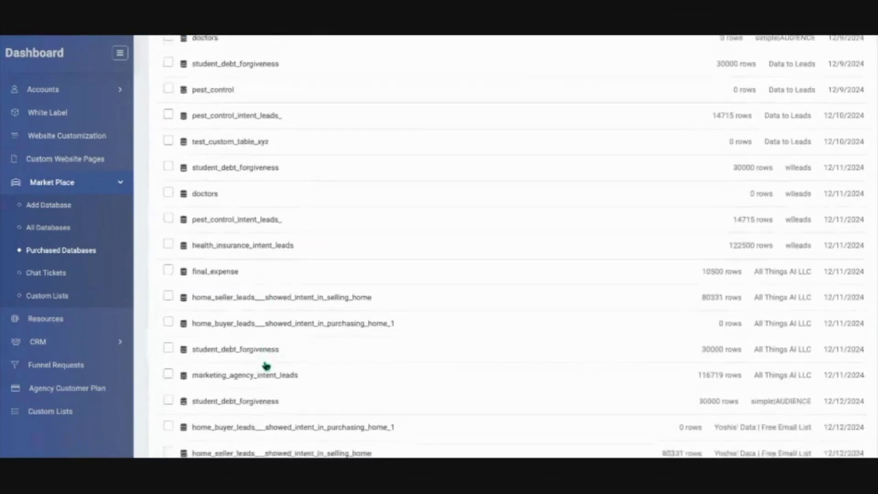
scroll(518, 246, down, 1)
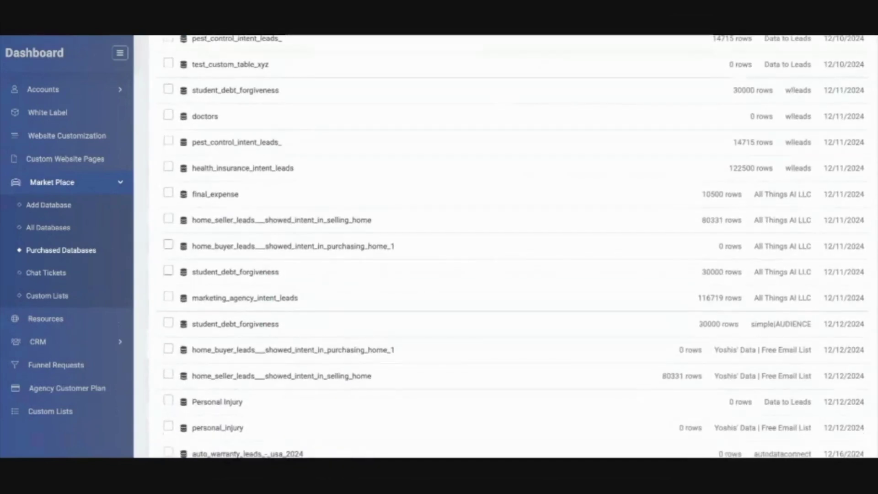
scroll(224, 332, down, 1)
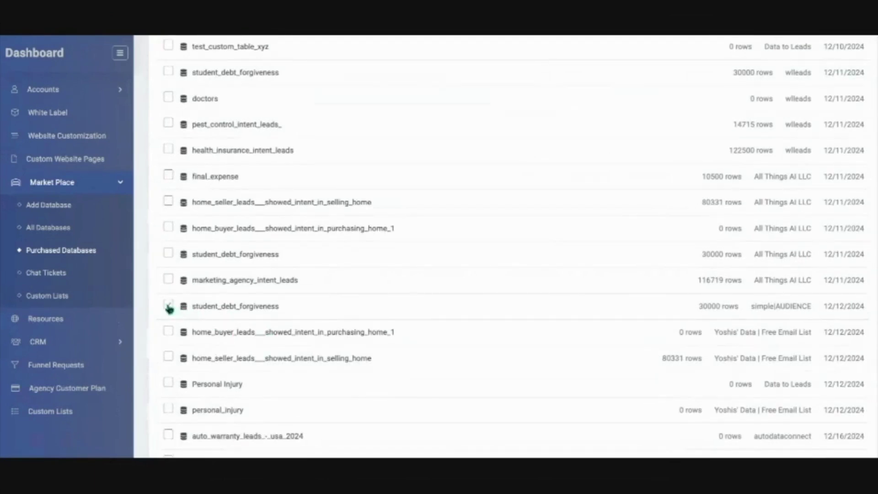
scroll(169, 308, down, 1)
scroll(174, 315, up, 1)
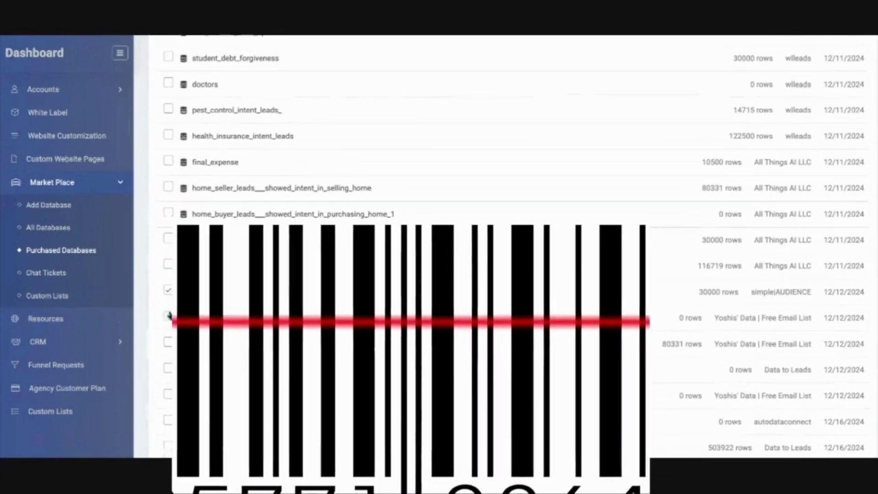
- Open the customer list in the CRM and look through the customer records
click(68, 342)
click(46, 251)
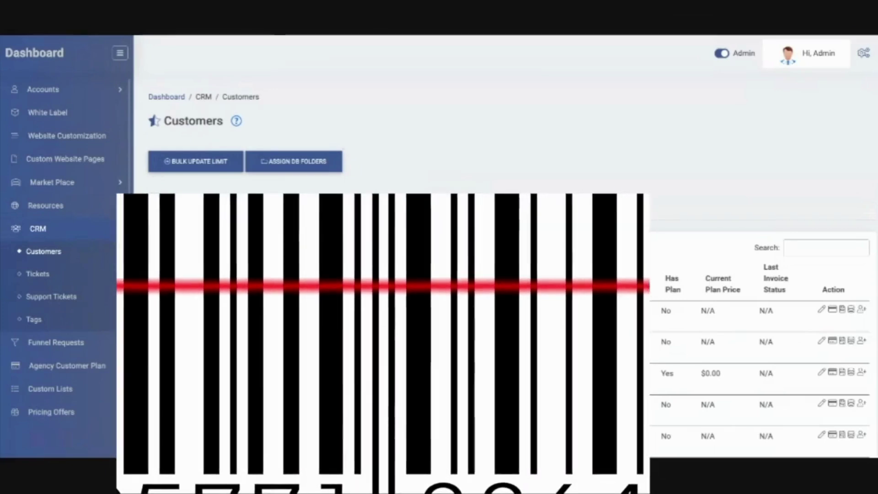
scroll(366, 250, down, 1)
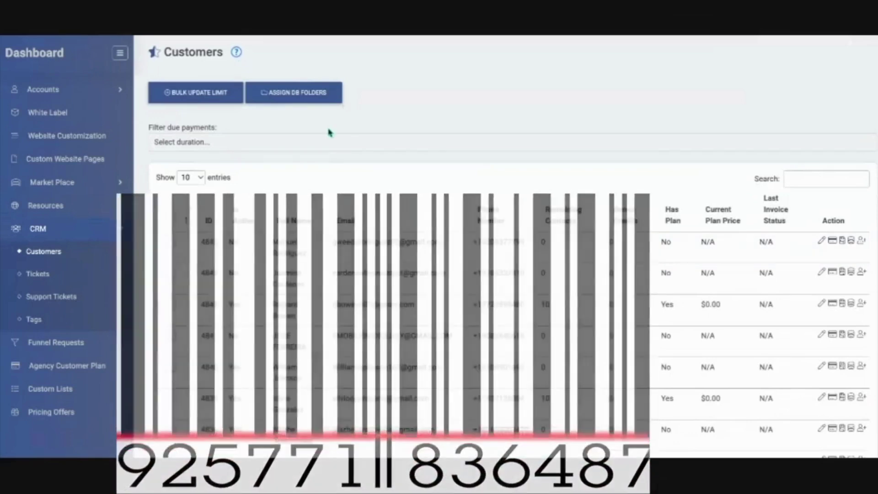
scroll(288, 275, down, 1)
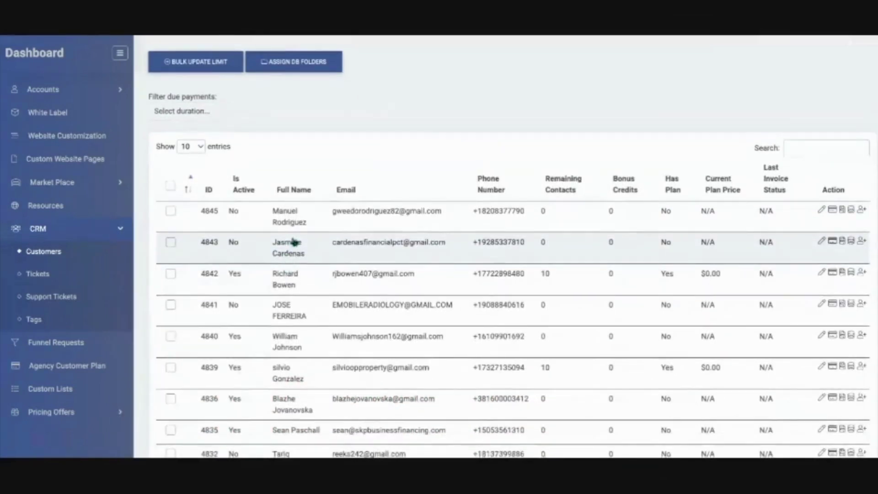
- Open Website Customization and view the list of customization steps
scroll(62, 308, down, 1)
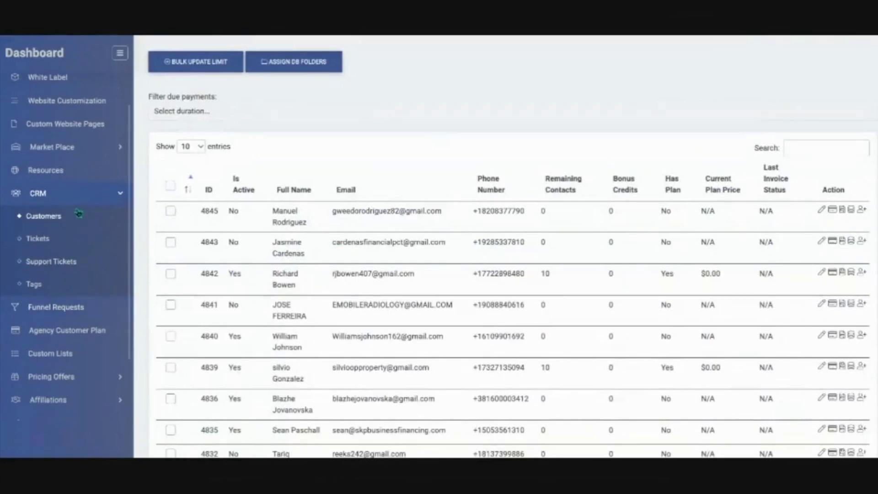
scroll(83, 195, up, 1)
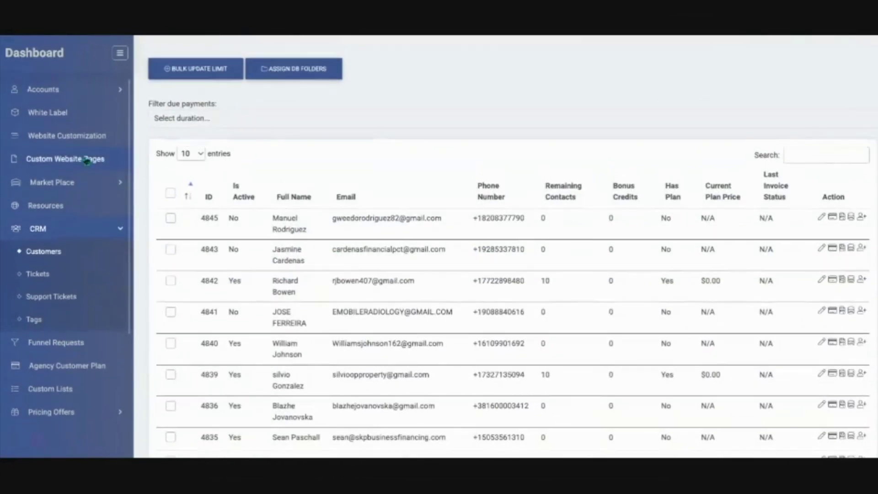
scroll(92, 151, up, 1)
click(90, 144)
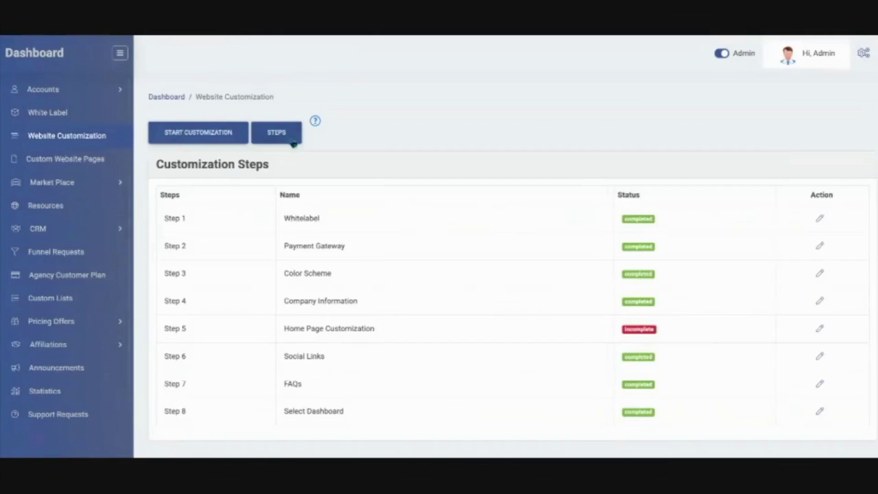
scroll(301, 152, down, 1)
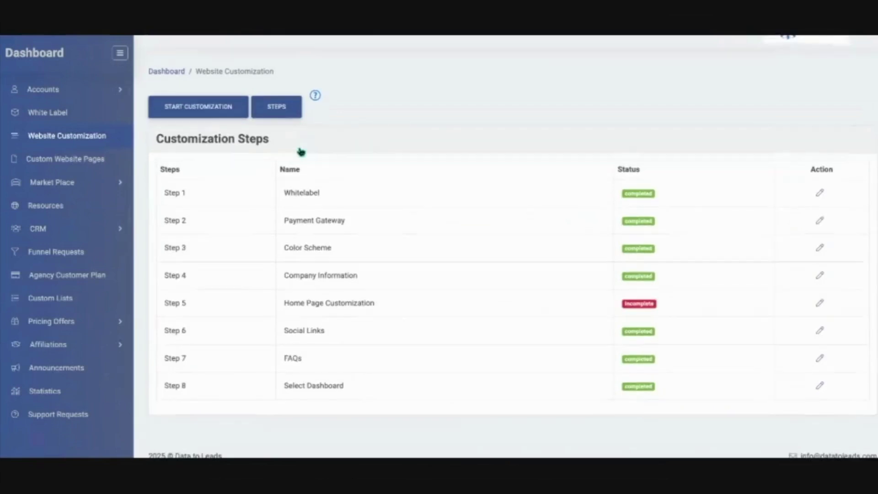
- Start the website customization, advance past Whitelabel and Payment Gateway, and review the Assessment Information instructions
click(229, 113)
scroll(426, 221, down, 1)
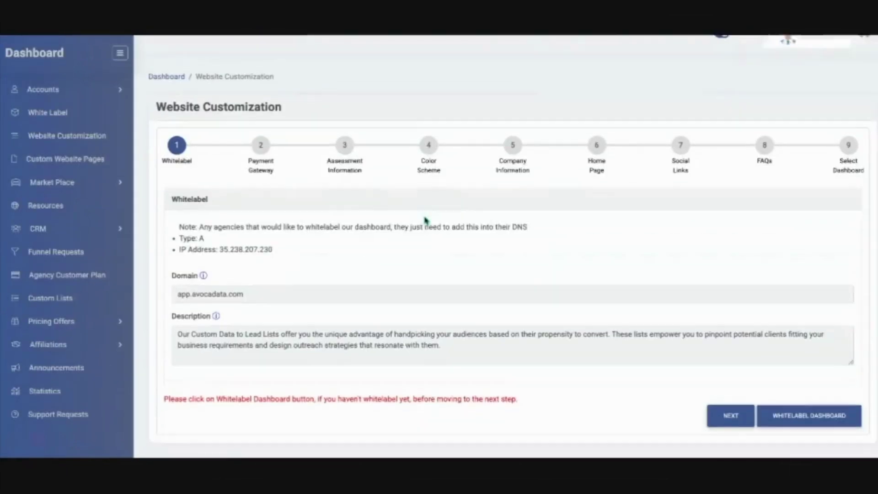
scroll(427, 220, down, 1)
click(733, 380)
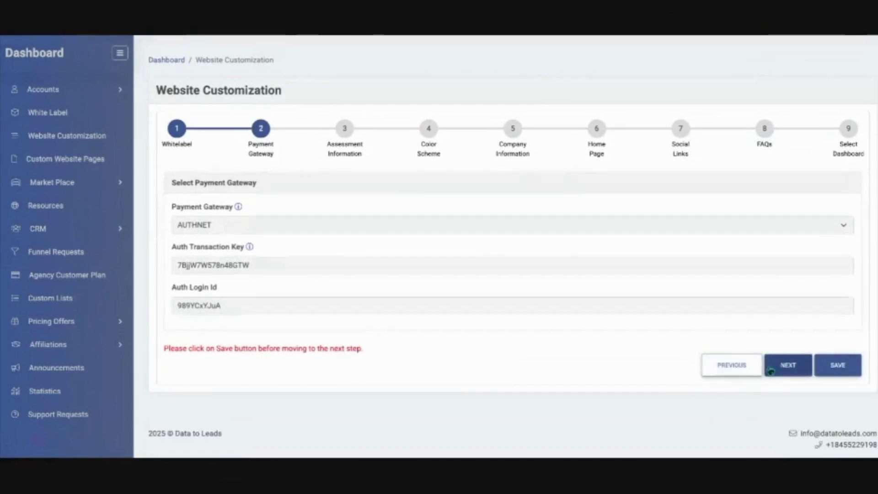
click(791, 373)
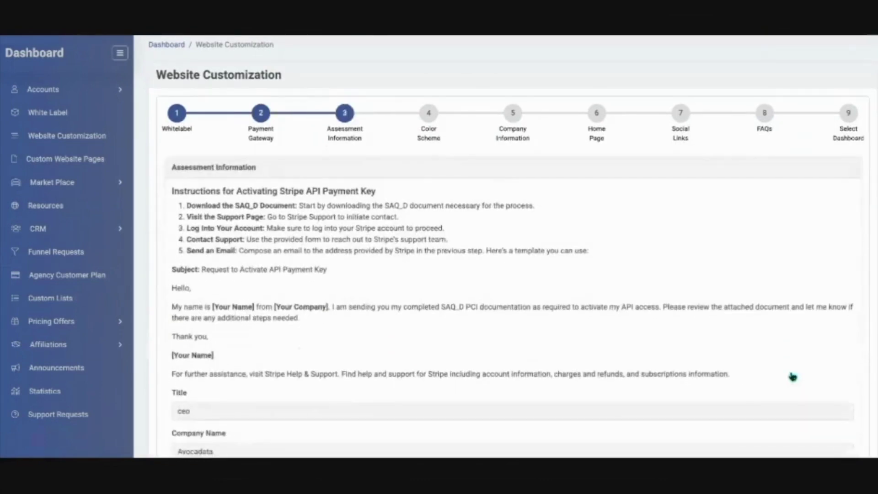
scroll(793, 377, down, 2)
scroll(792, 377, up, 3)
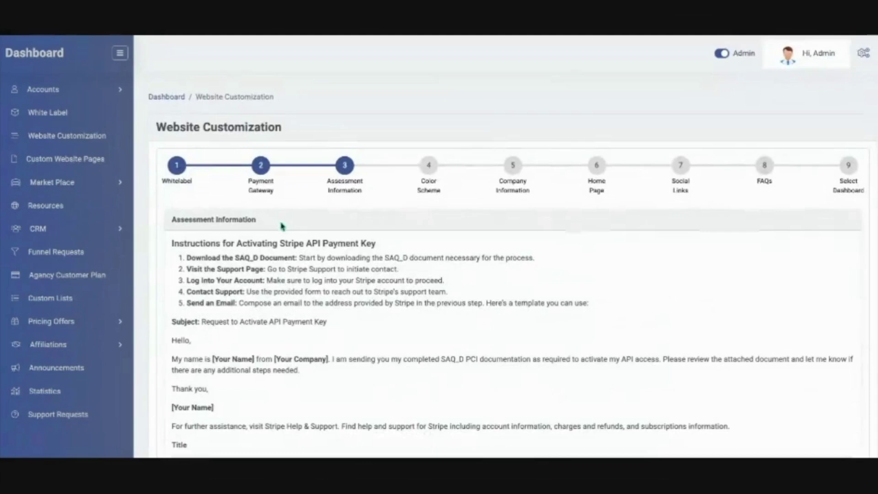
- Advance the website customization past Assessment Information and Color Scheme, and look over the Company Information form
drag(261, 243, 389, 249)
scroll(658, 233, down, 15)
click(784, 369)
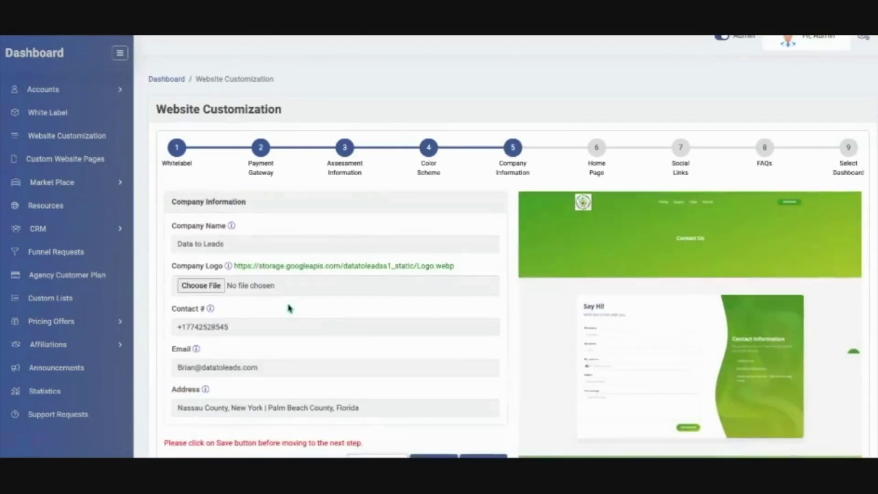
scroll(354, 314, down, 2)
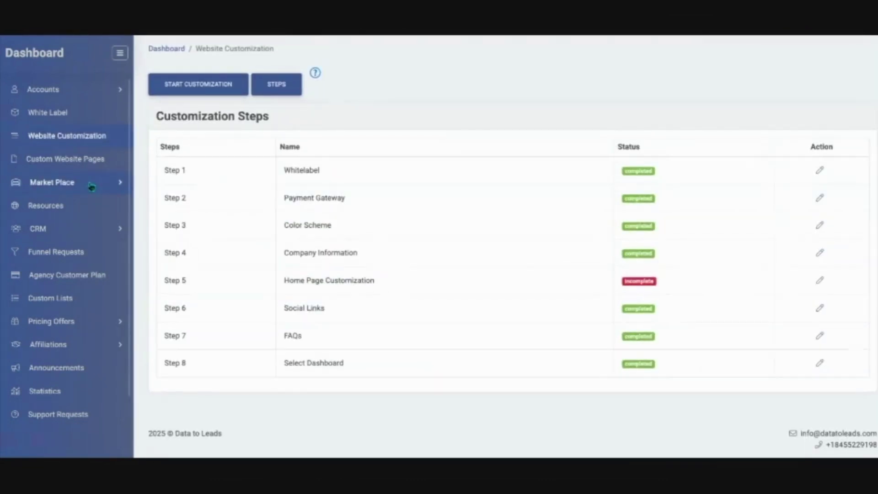
- Open Resources, look through the guides, and read the Business Intent Data Leads guide
click(66, 208)
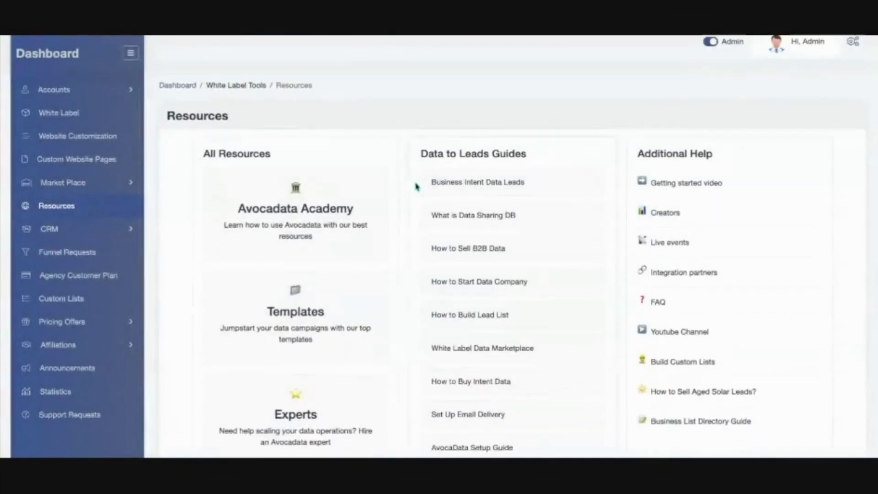
scroll(474, 177, down, 5)
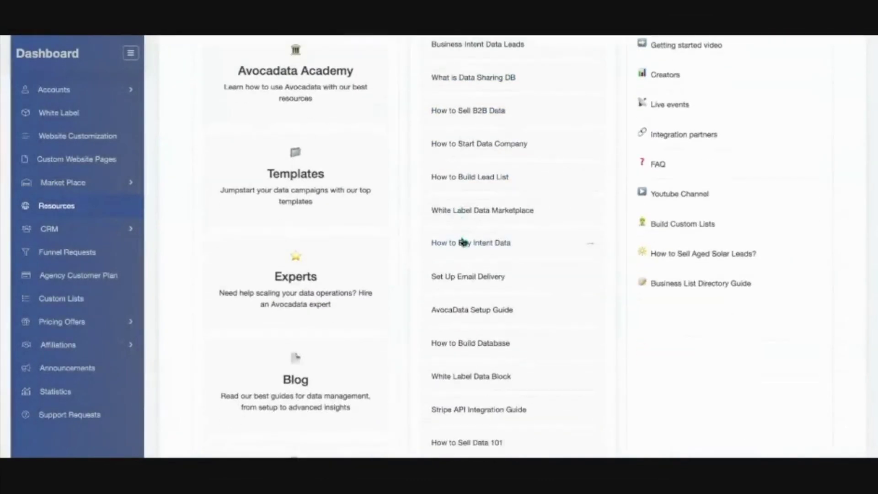
scroll(459, 303, up, 5)
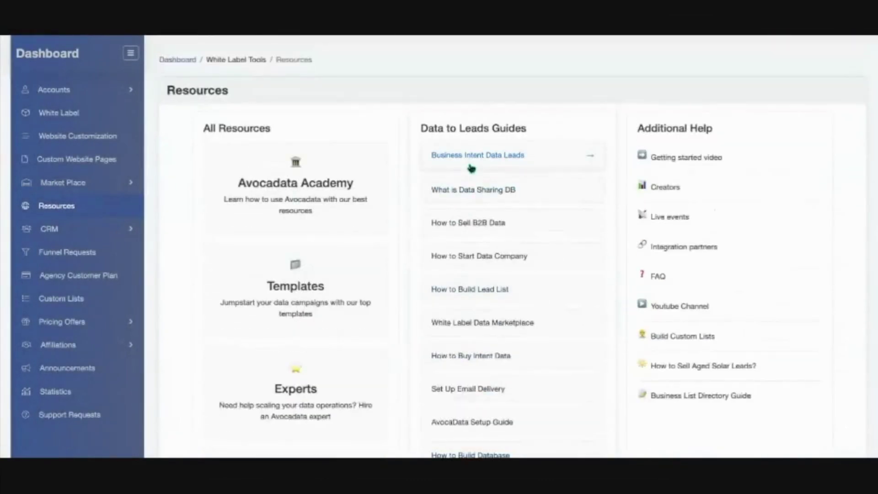
click(468, 164)
scroll(280, 218, down, 6)
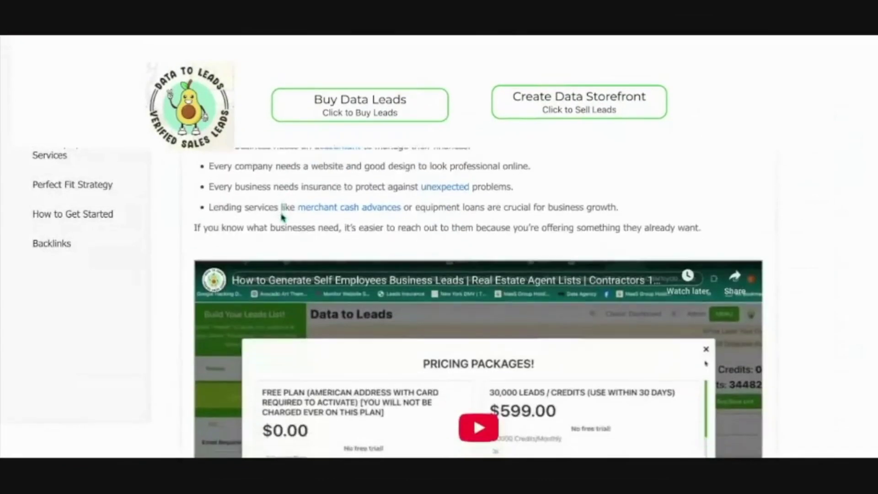
scroll(283, 217, up, 2)
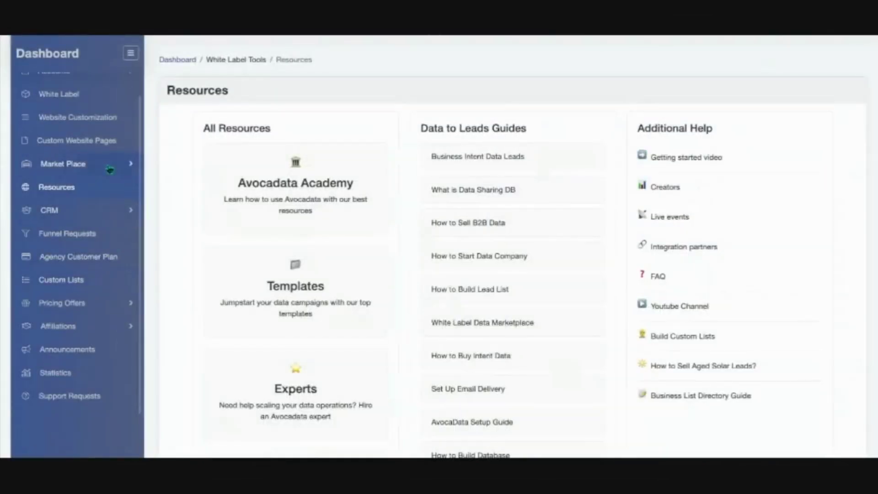
- Open the CRM customer list and view the Subscribe Plan form for the first customer without subscribing
click(110, 168)
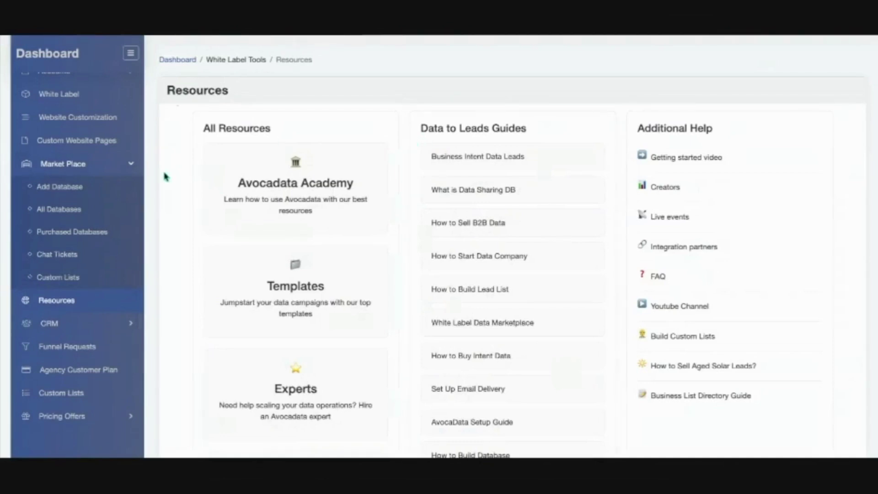
scroll(59, 188, up, 2)
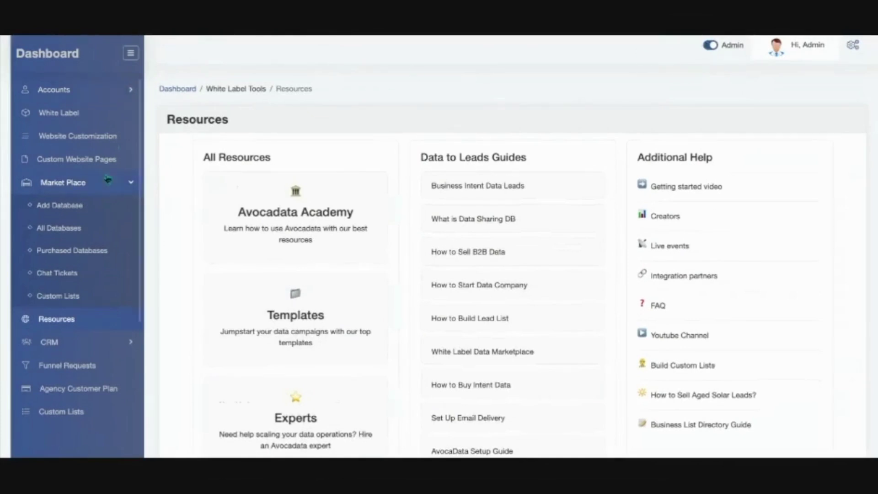
click(63, 344)
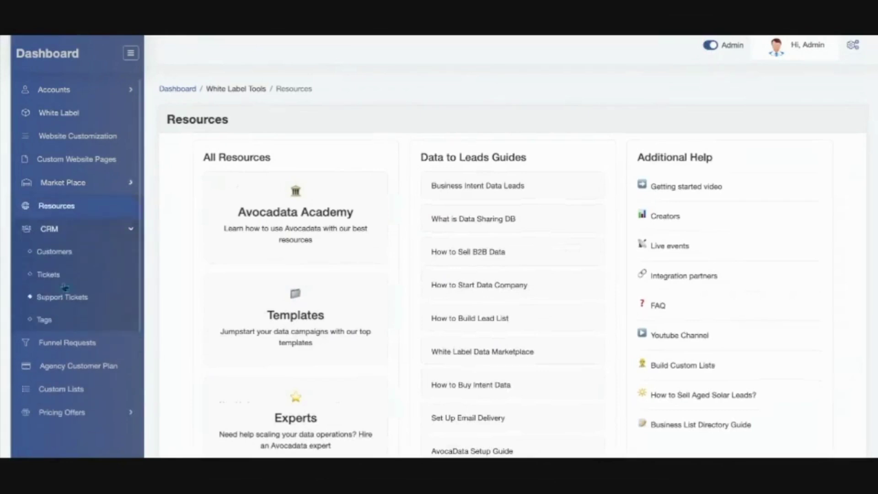
click(50, 250)
scroll(346, 207, down, 2)
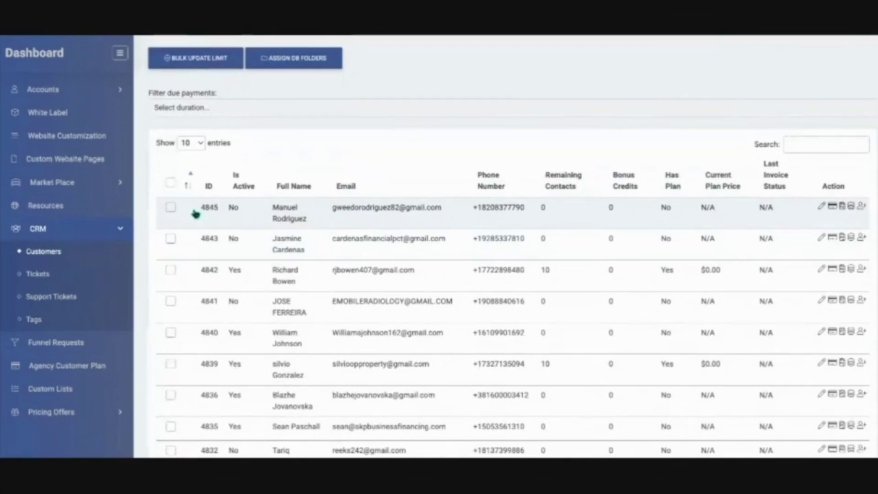
click(862, 206)
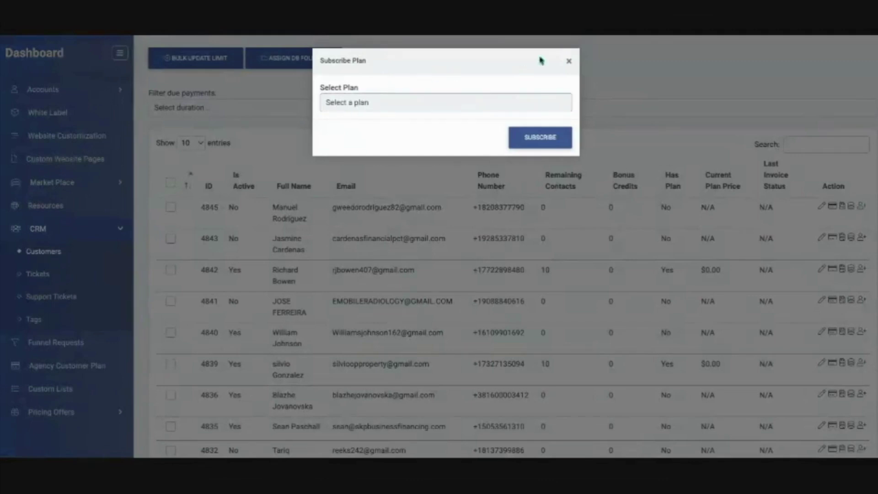
click(570, 61)
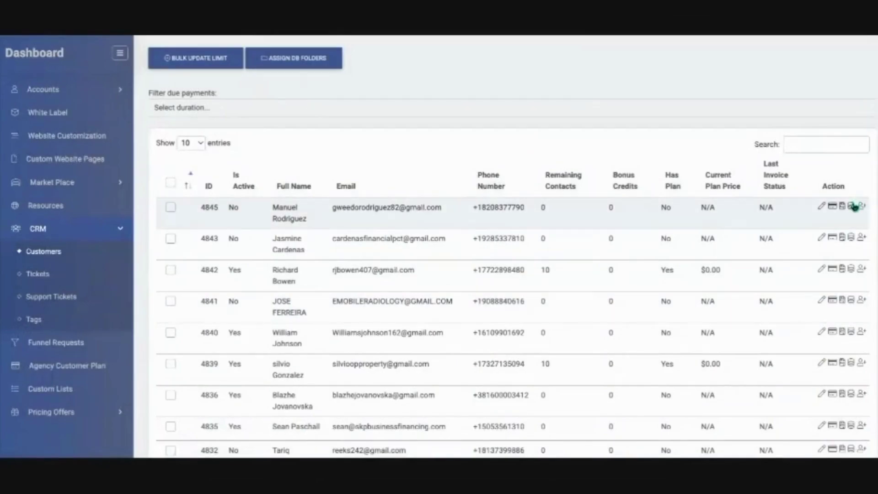
- Try to view the Enable Databases options for several customers, reloading the customer list between attempts
click(854, 207)
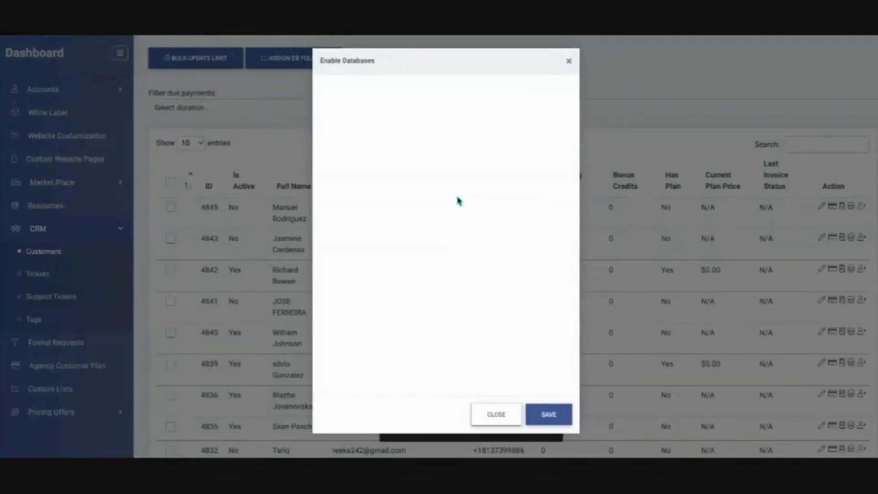
click(569, 61)
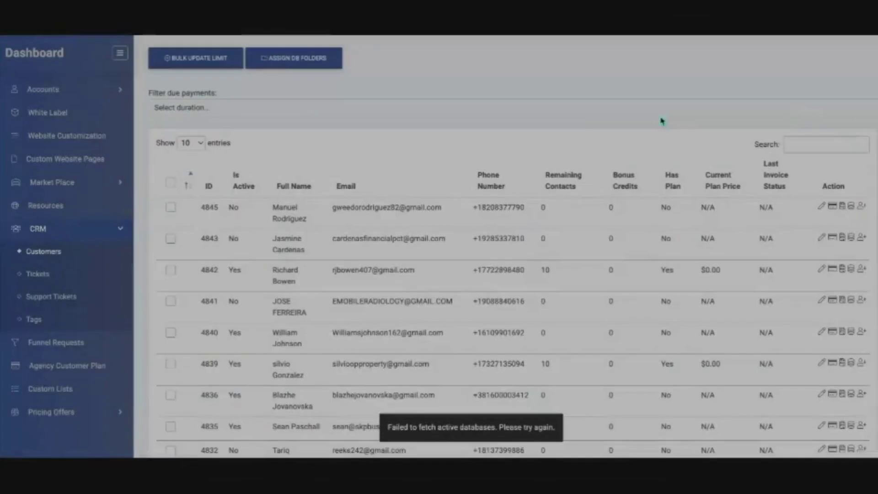
click(852, 269)
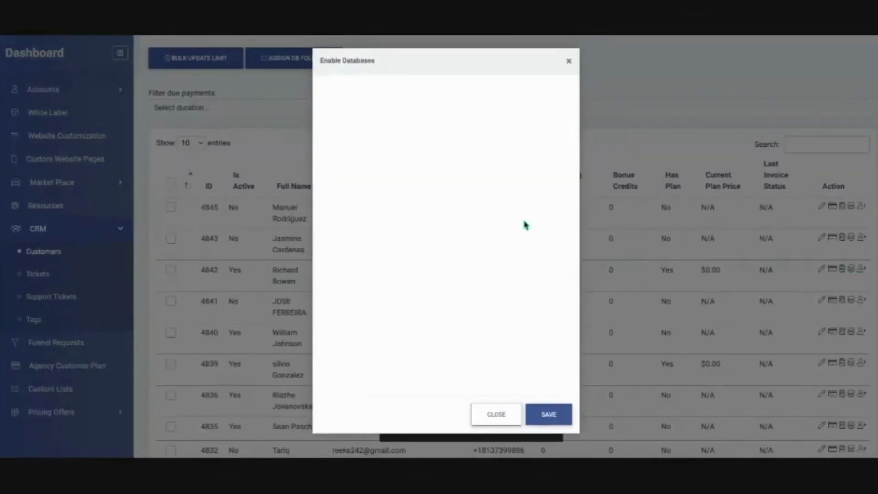
key(F5)
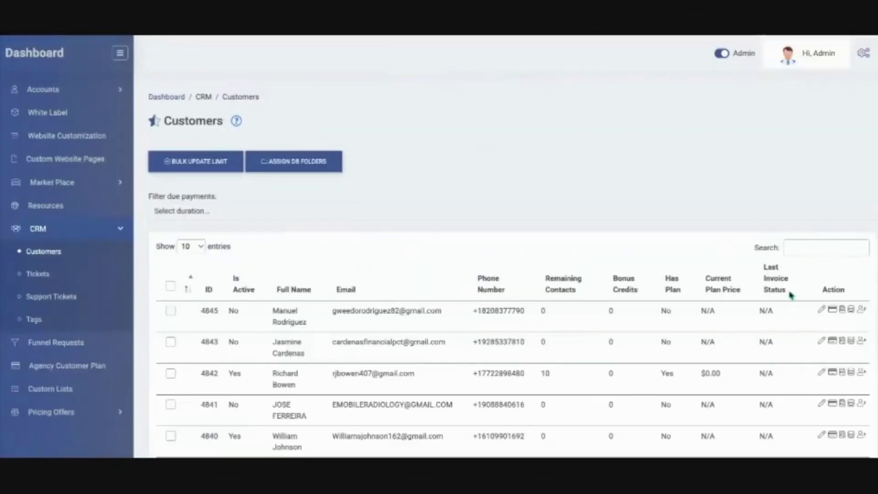
click(851, 309)
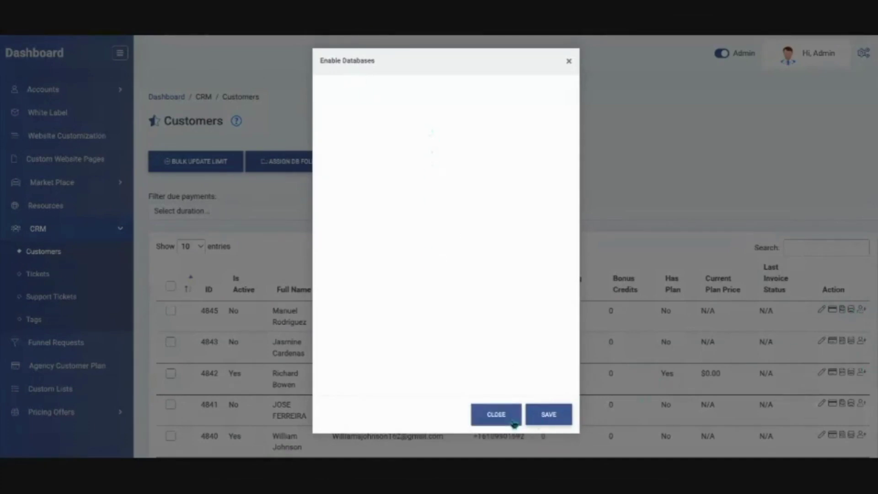
click(571, 60)
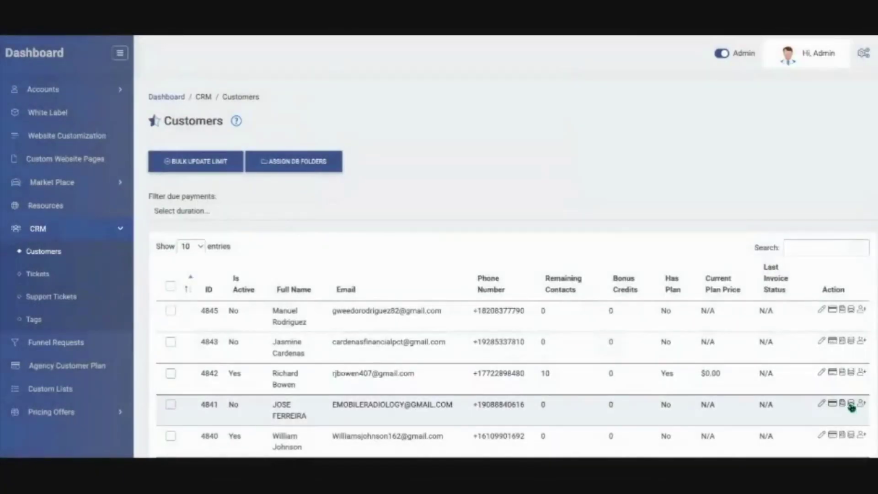
click(852, 403)
click(570, 61)
- Select all listed customers and view the Bulk Update Limit form without entering a limit
click(170, 286)
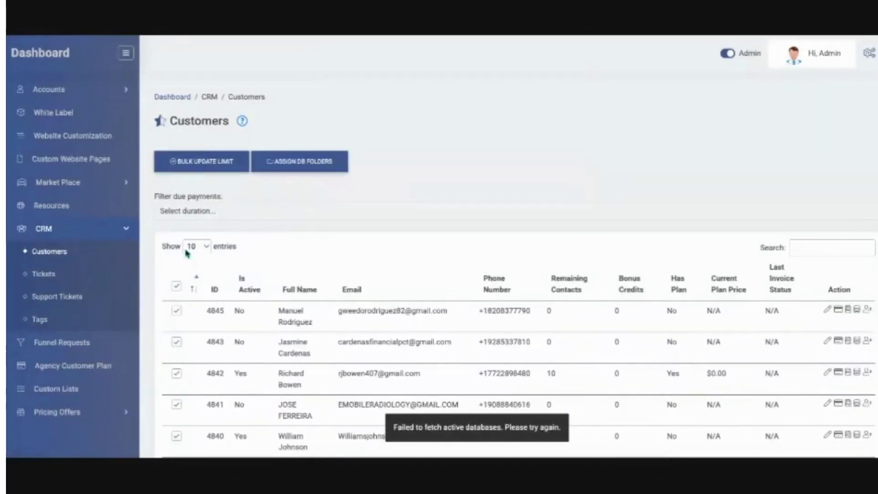
click(215, 164)
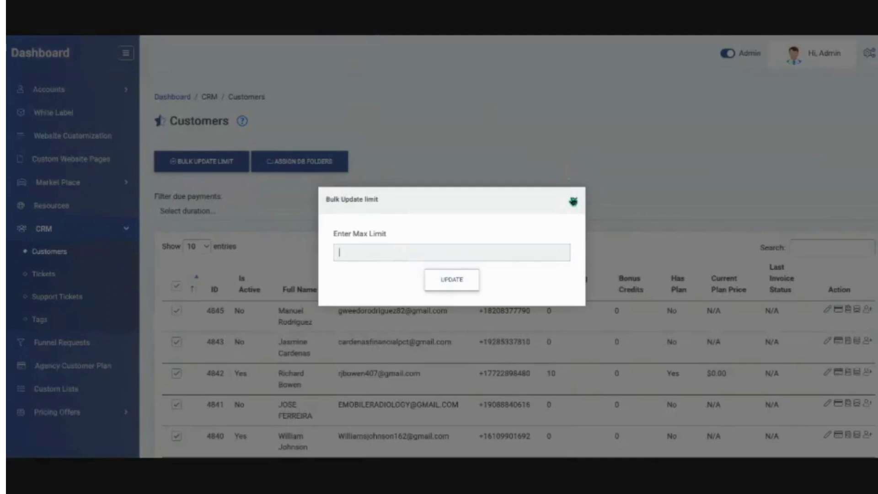
click(574, 202)
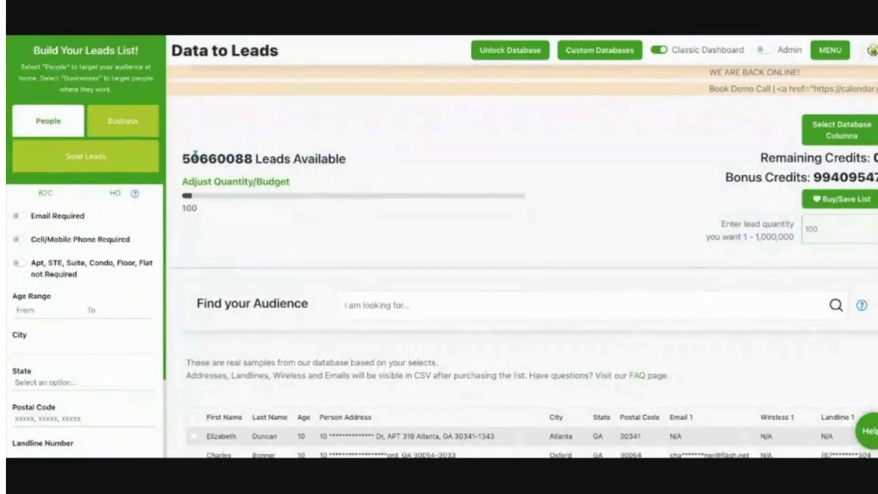
- On the lead-building dashboard, examine the available lead count and the Build Your Leads List instructions
drag(195, 156, 322, 155)
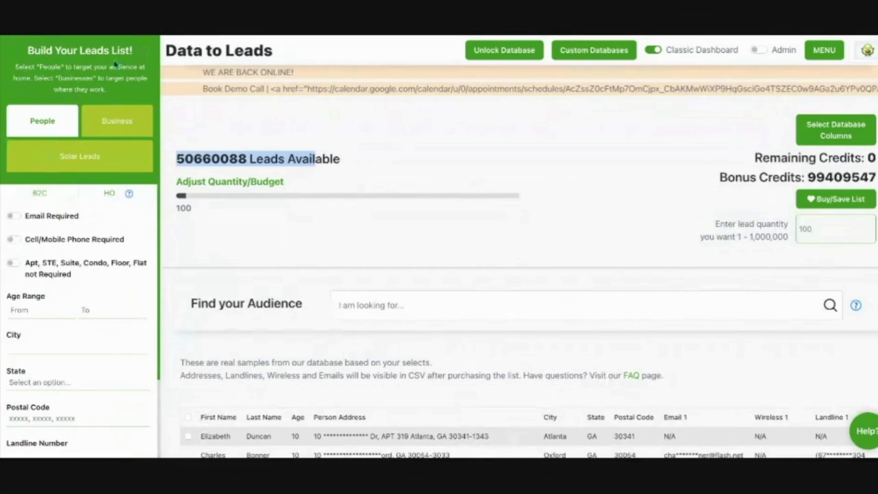
drag(26, 49, 133, 161)
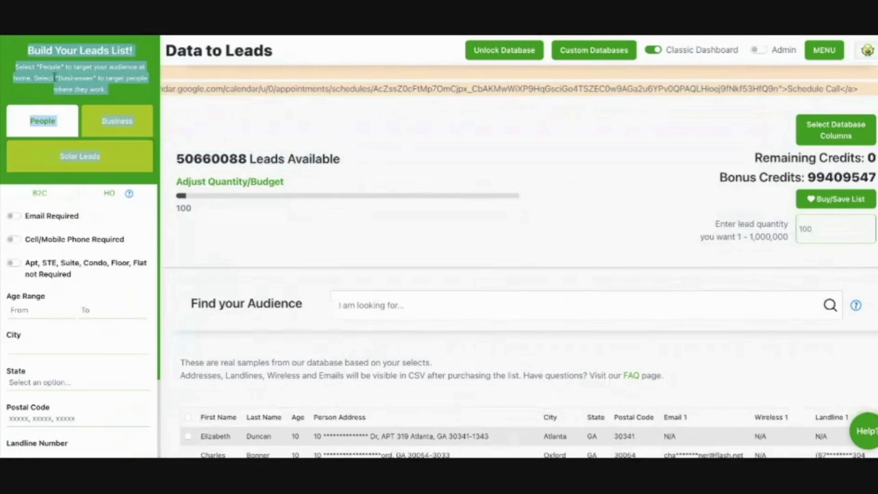
drag(27, 50, 132, 90)
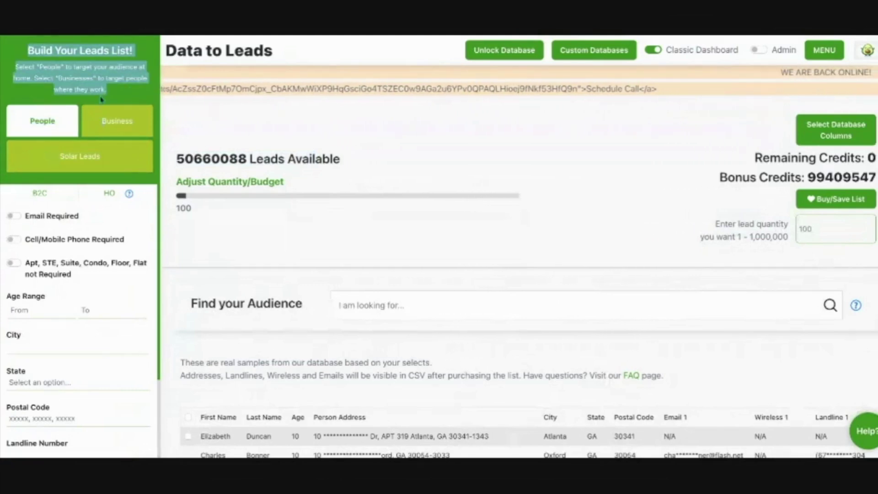
- Switch the People leads to the HO database and look through the sample records and their columns
click(110, 195)
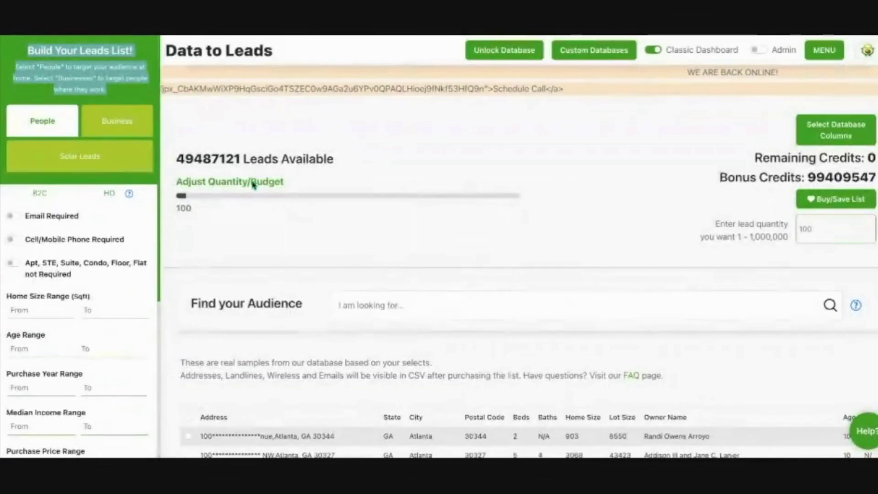
scroll(254, 185, down, 2)
drag(625, 373, 690, 372)
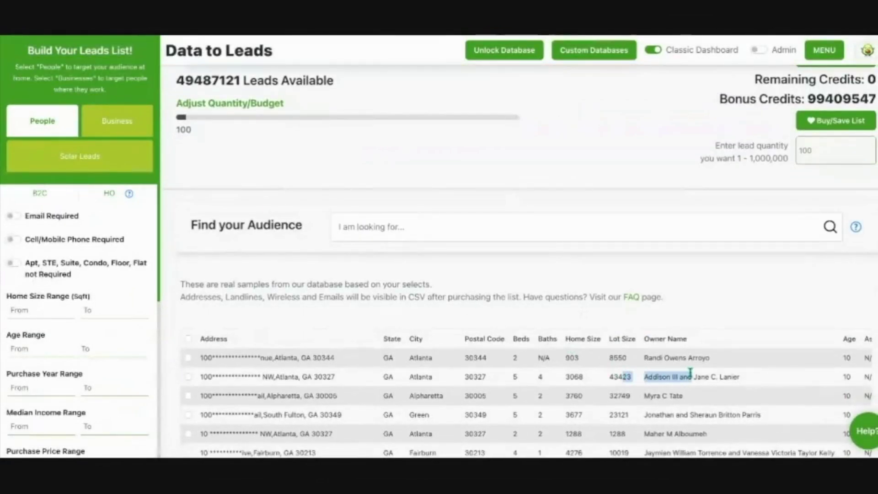
scroll(690, 373, right, 10)
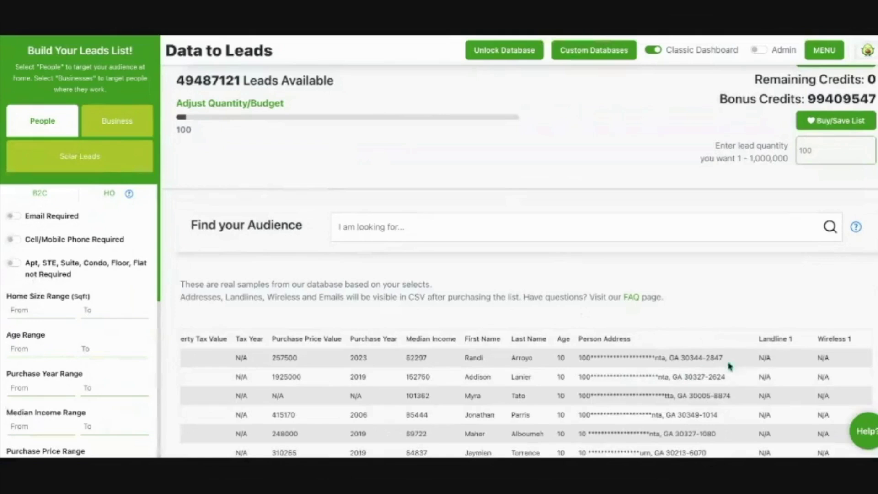
scroll(762, 358, down, 3)
scroll(762, 359, down, 3)
scroll(820, 378, up, 10)
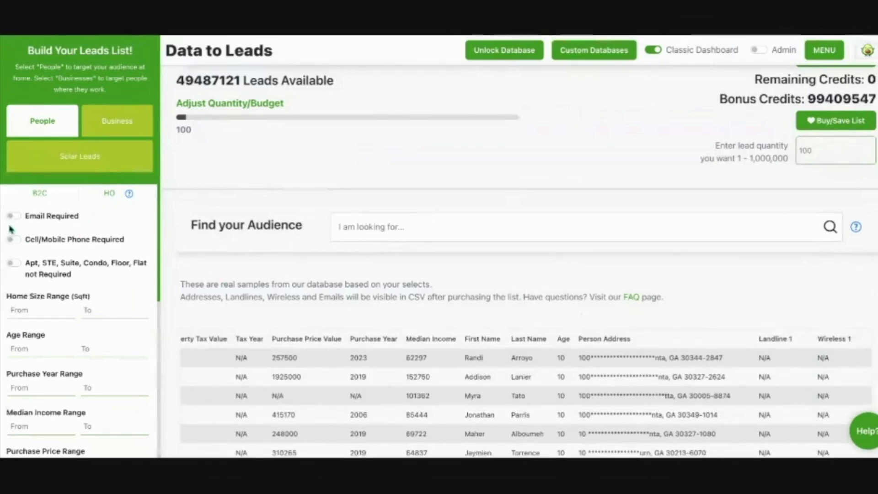
- Restrict the leads to records with a cell/mobile phone and check the available count and sample contact columns
click(13, 241)
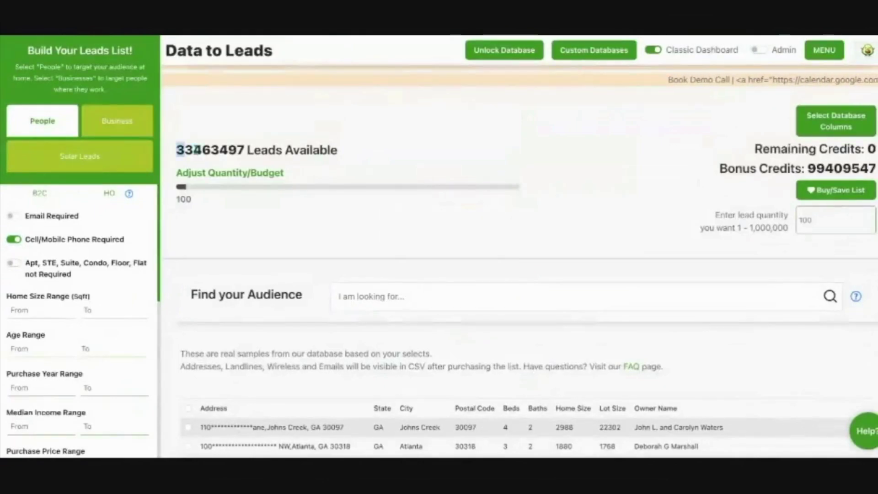
drag(176, 150, 338, 150)
scroll(482, 304, down, 5)
scroll(409, 313, right, 8)
scroll(409, 313, left, 8)
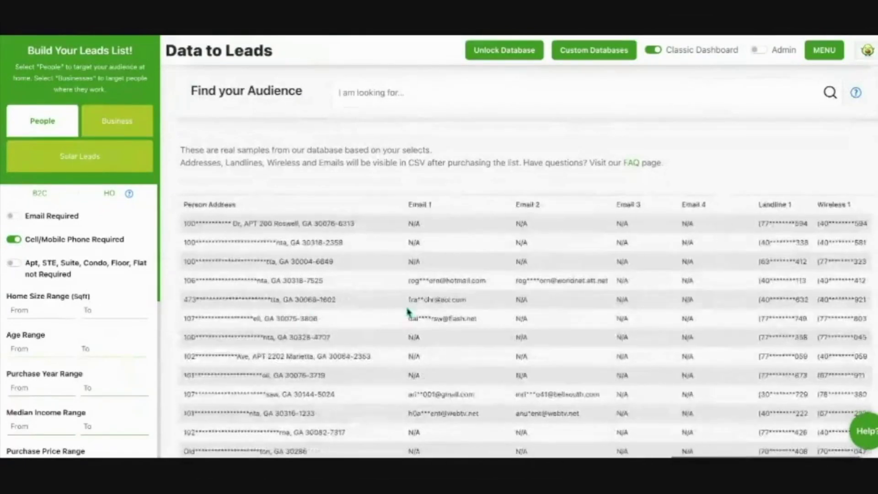
scroll(729, 231, up, 5)
- Open the Custom Databases marketplace and look through the intent databases listed under Sales Platforms, starting with Solarwinds
click(622, 55)
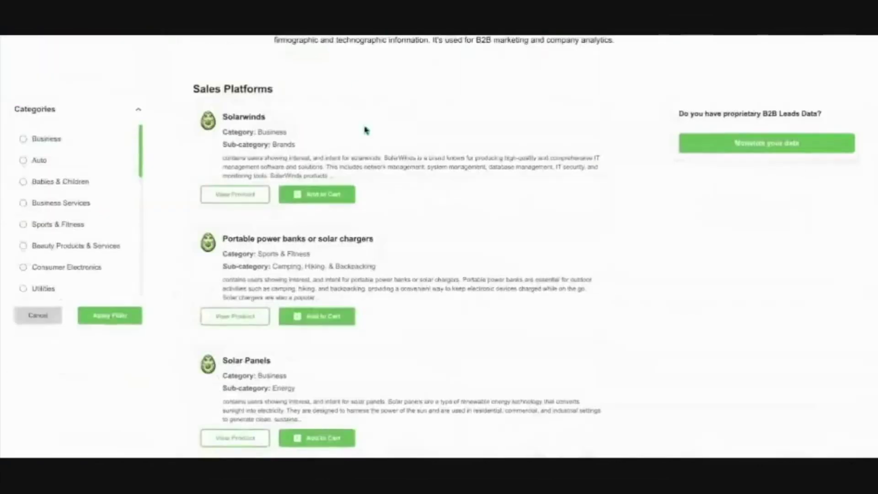
scroll(372, 206, down, 2)
scroll(358, 122, up, 2)
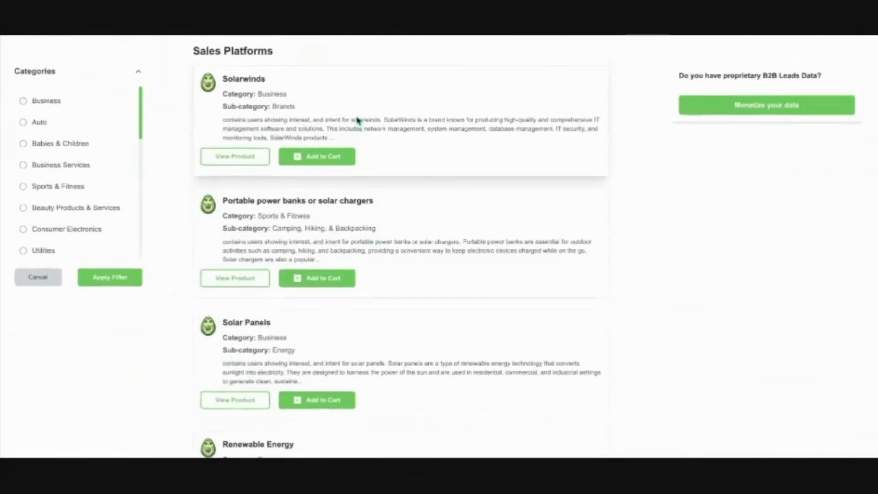
drag(222, 77, 298, 109)
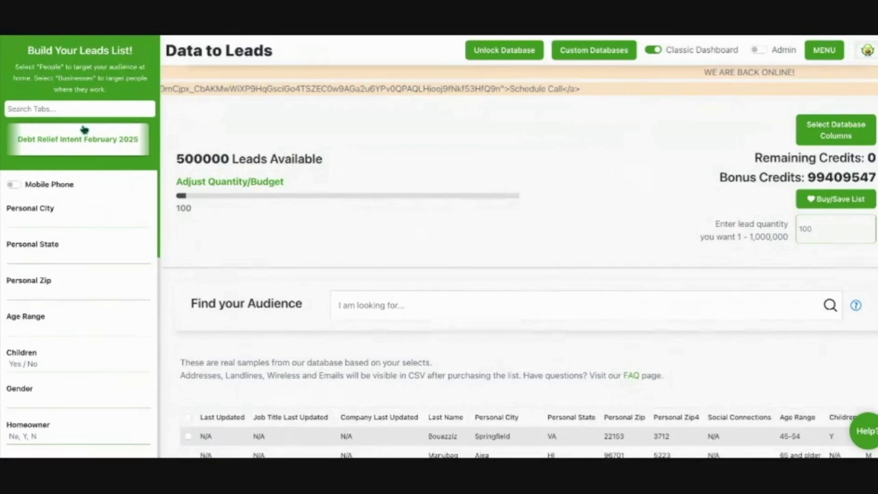
- Open the Business Valuation S Researching database, followed by Home Sellers Feb Week 4, to view their filters and sample records
scroll(82, 155, right, 3)
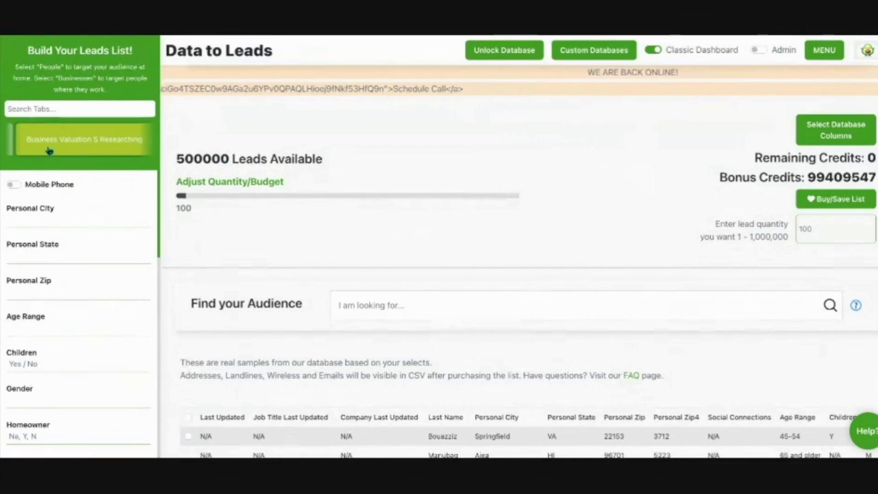
click(49, 143)
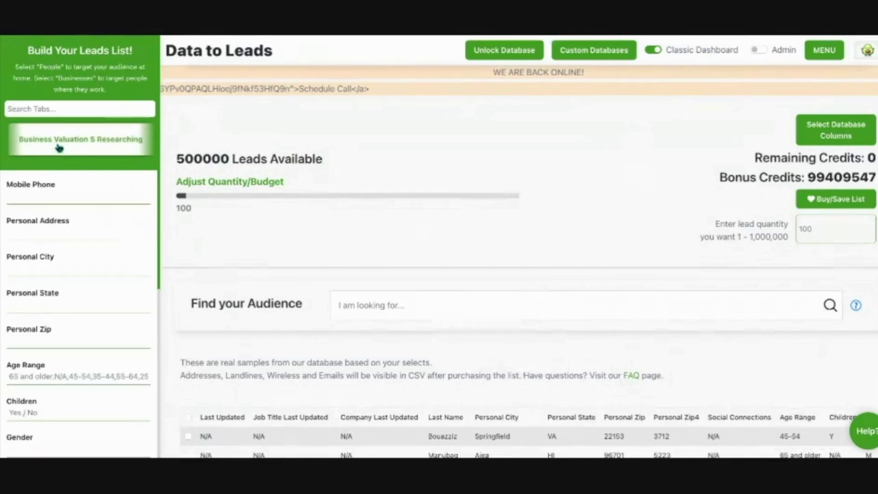
scroll(79, 147, right, 2)
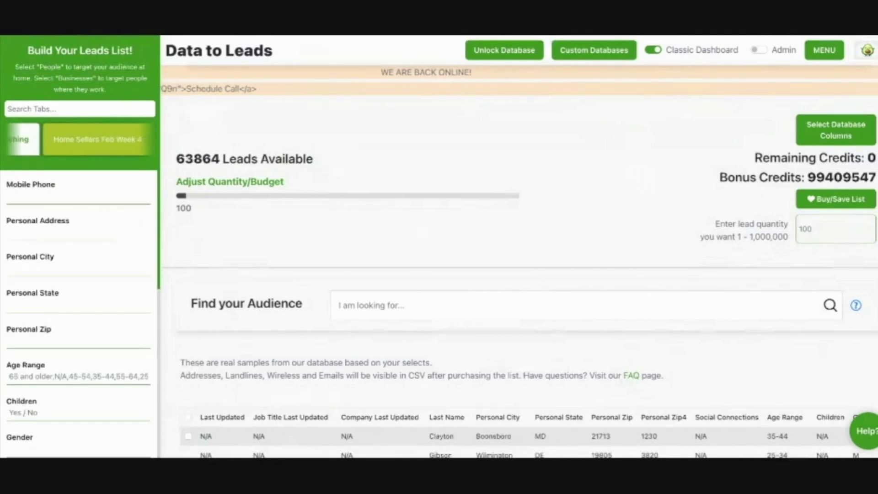
click(94, 140)
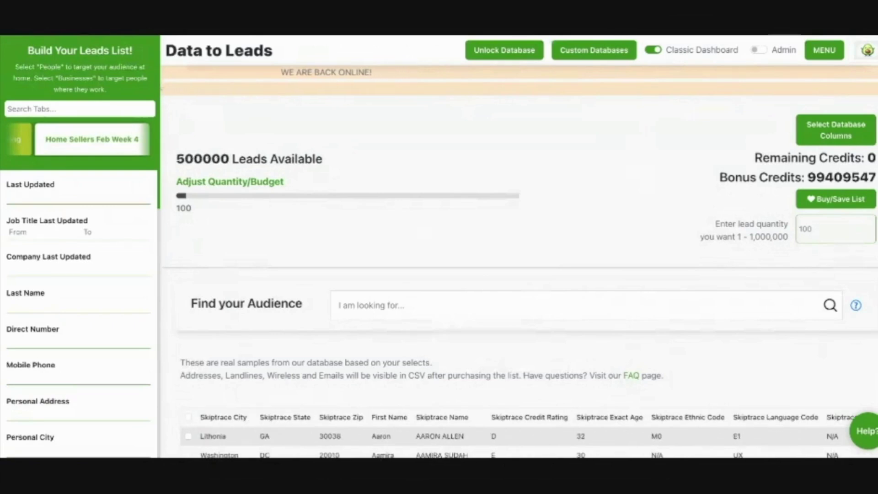
scroll(91, 140, right, 1)
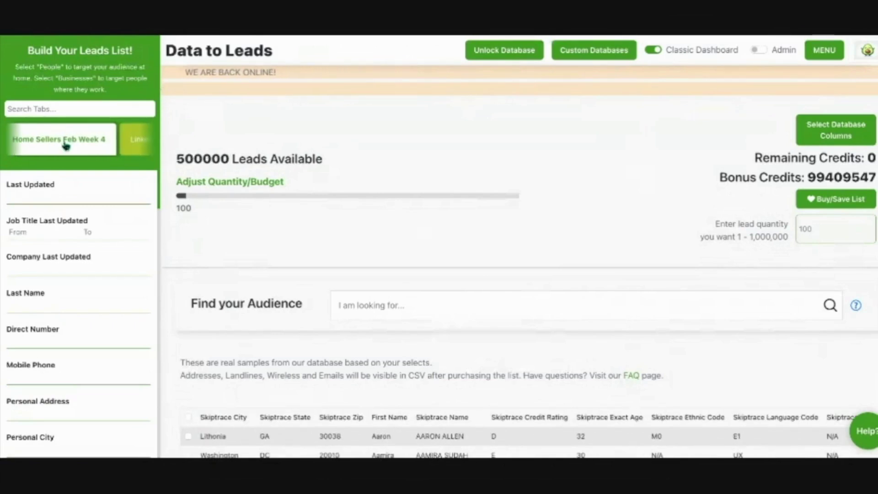
- Search the database list for "april" and look through the matching databases
click(92, 109)
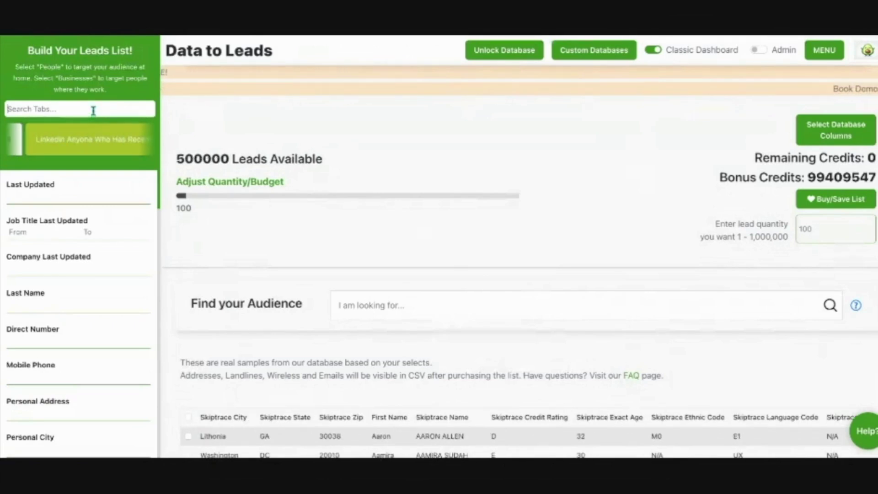
text(aor)
text(il)
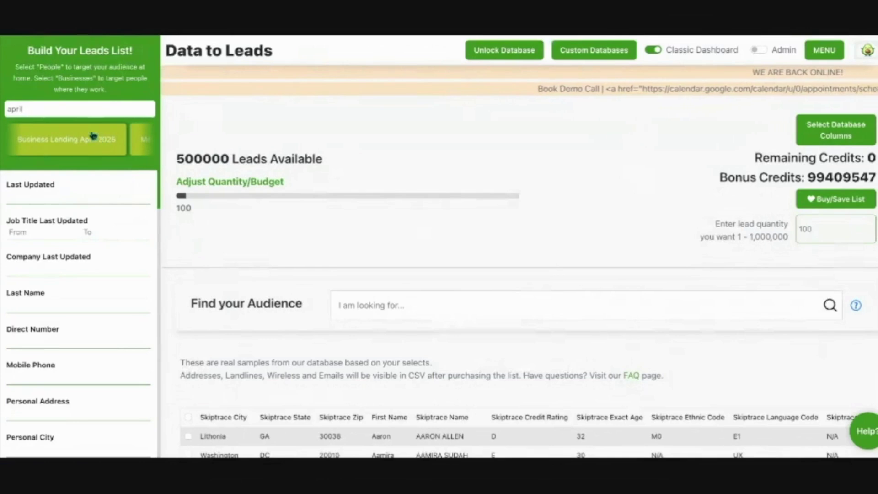
scroll(82, 143, right, 1)
scroll(82, 143, left, 1)
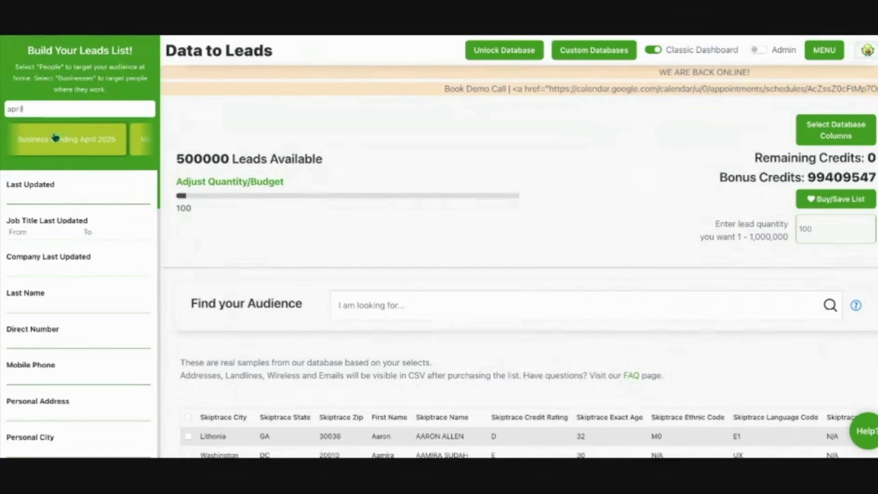
- Replace the database search term with "merchant" and check the matching databases
key(BackSpace)
key(BackSpace)
key(BackSpace)
key(BackSpace)
key(BackSpace)
text(merchant)
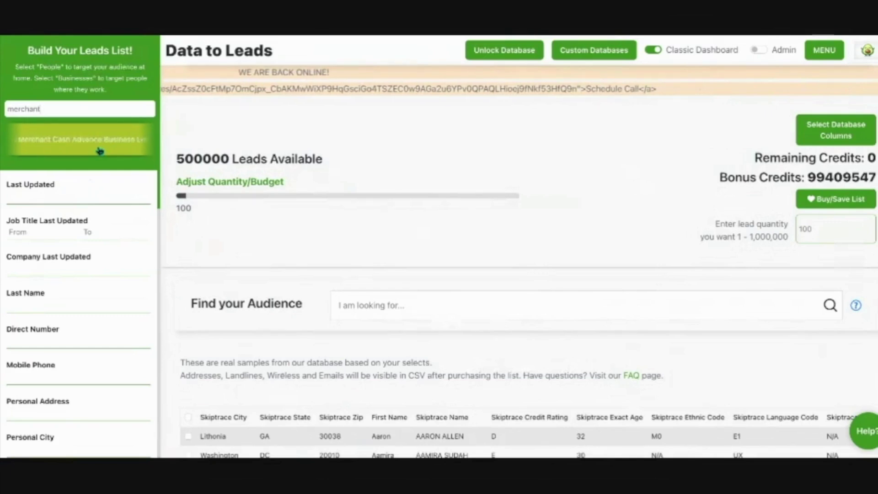
scroll(101, 147, down, 2)
- Search the database list for "solar" and look over the available filter fields and sample records of the loaded database
double_click(110, 111)
text(solar)
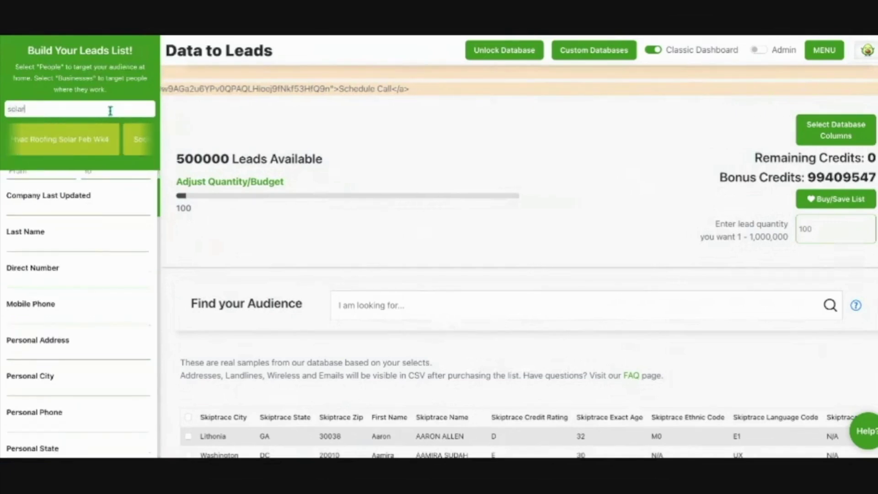
scroll(70, 305, down, 1)
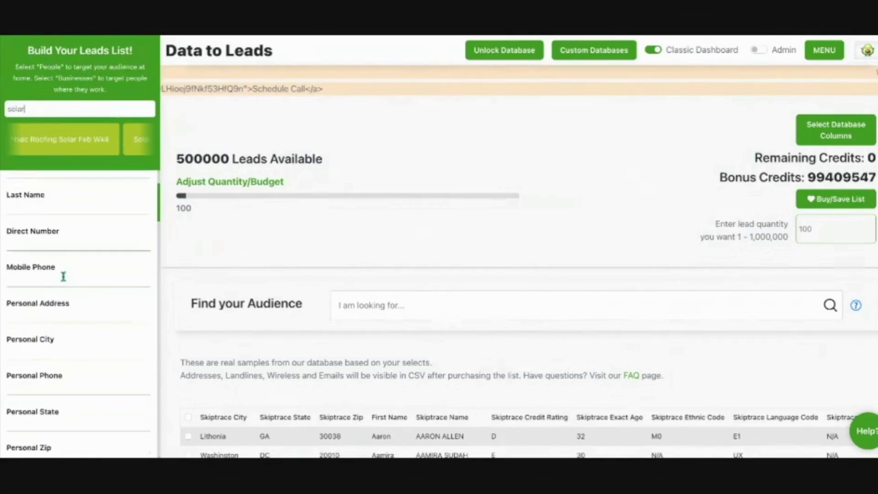
scroll(63, 276, up, 3)
scroll(62, 268, down, 2)
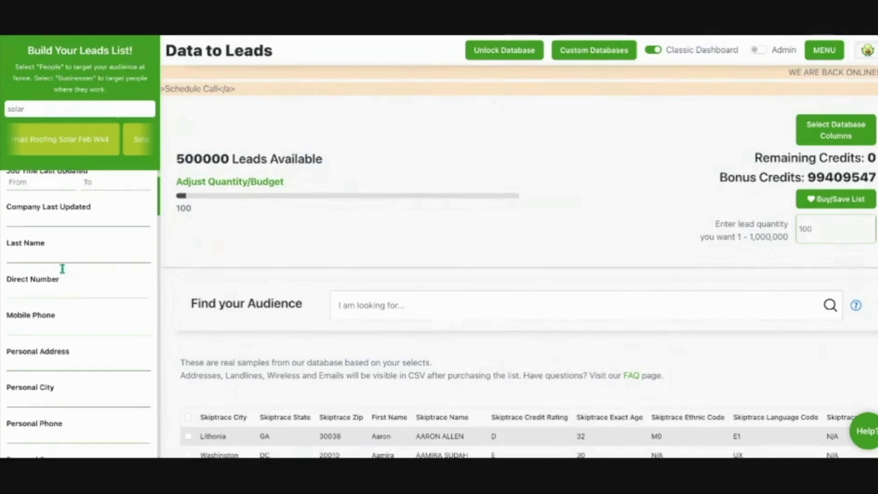
scroll(294, 278, down, 3)
scroll(171, 333, down, 1)
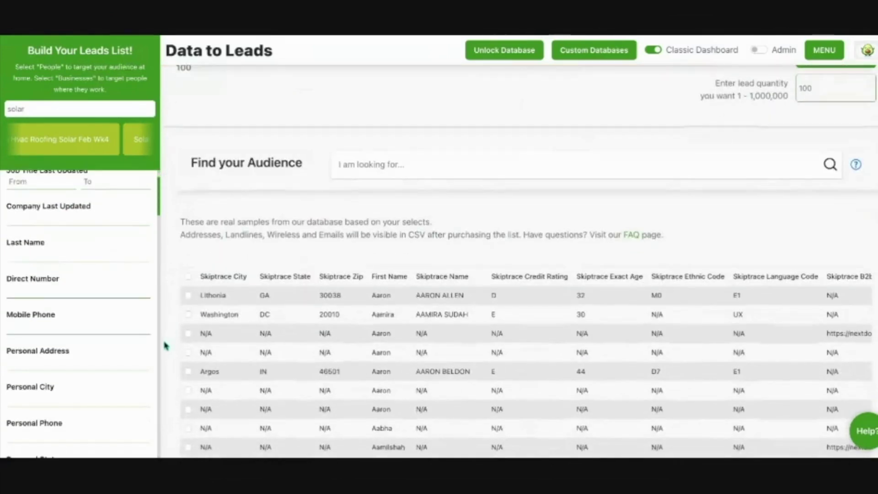
scroll(166, 346, up, 3)
scroll(93, 290, up, 2)
- Search the database list for "april", load Business Lending April 2025 and restrict its leads to records with a mobile phone
click(68, 113)
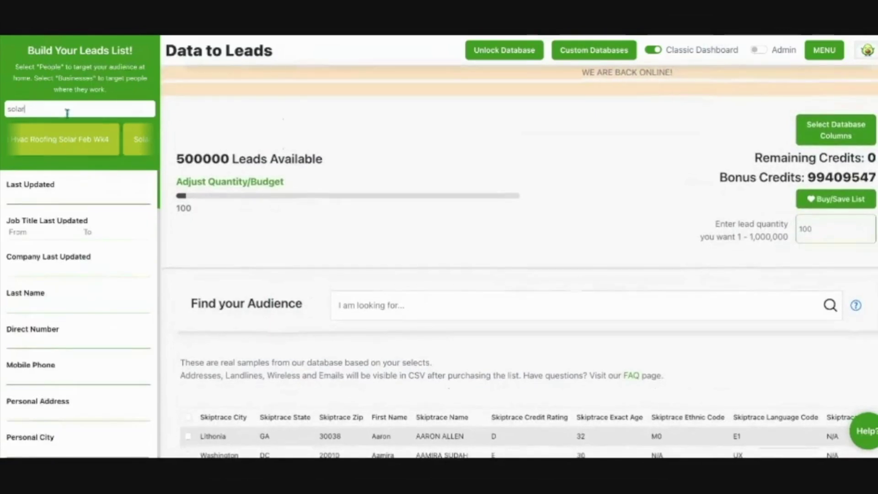
key(ctrl+a)
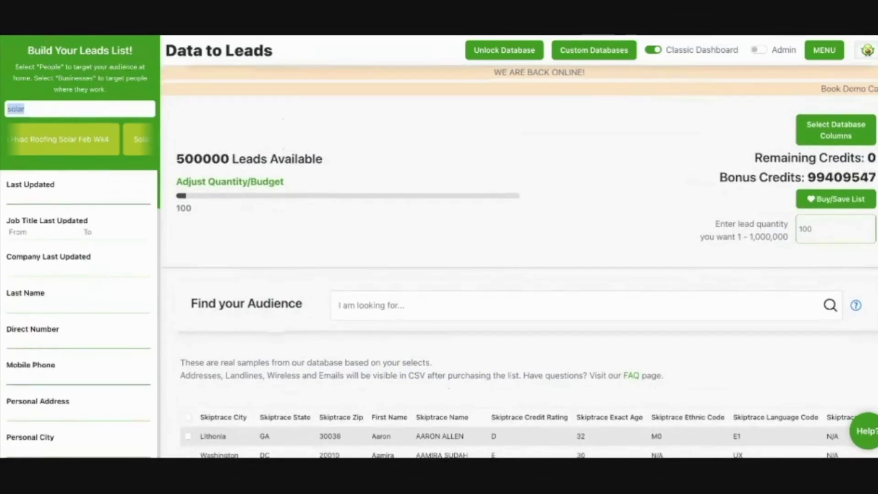
text(april)
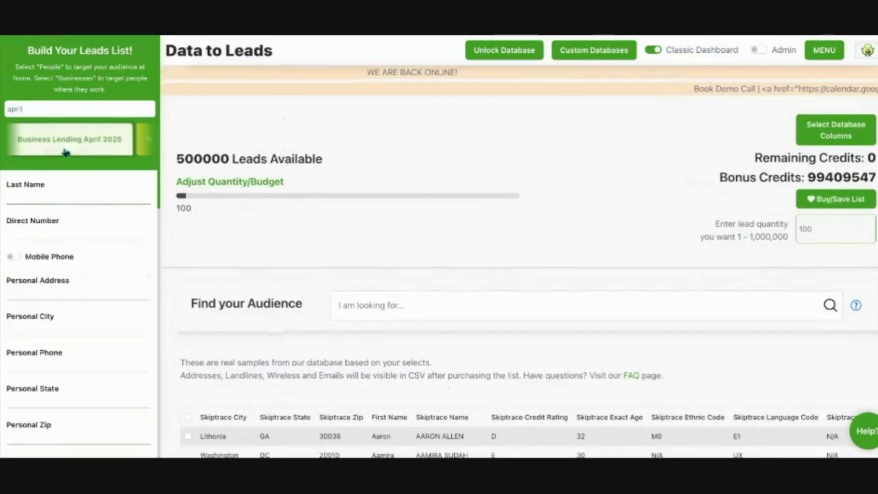
click(66, 153)
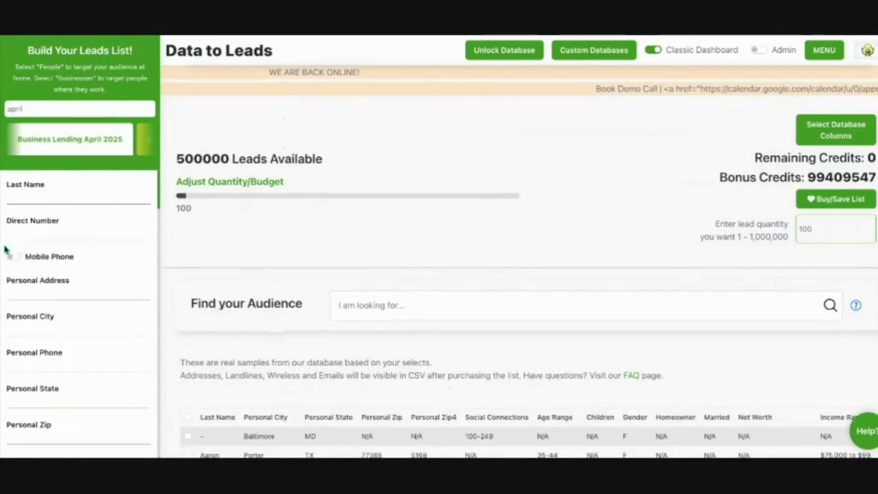
drag(4, 249, 80, 261)
click(13, 257)
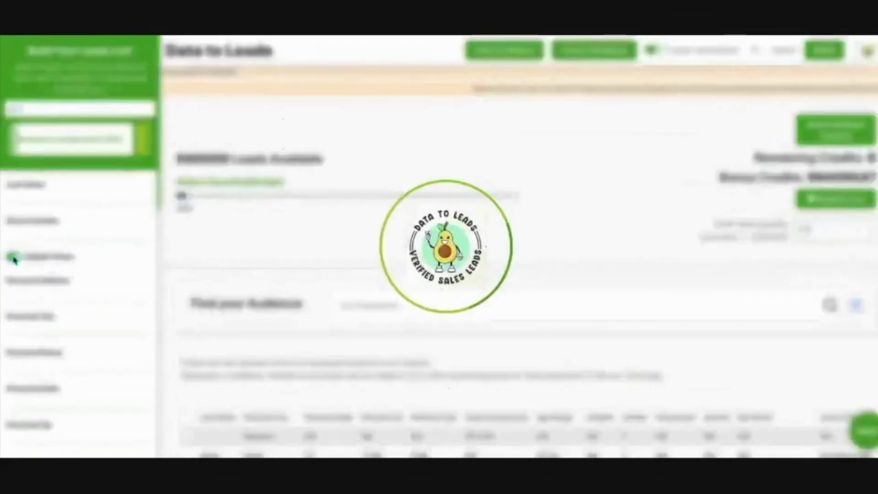